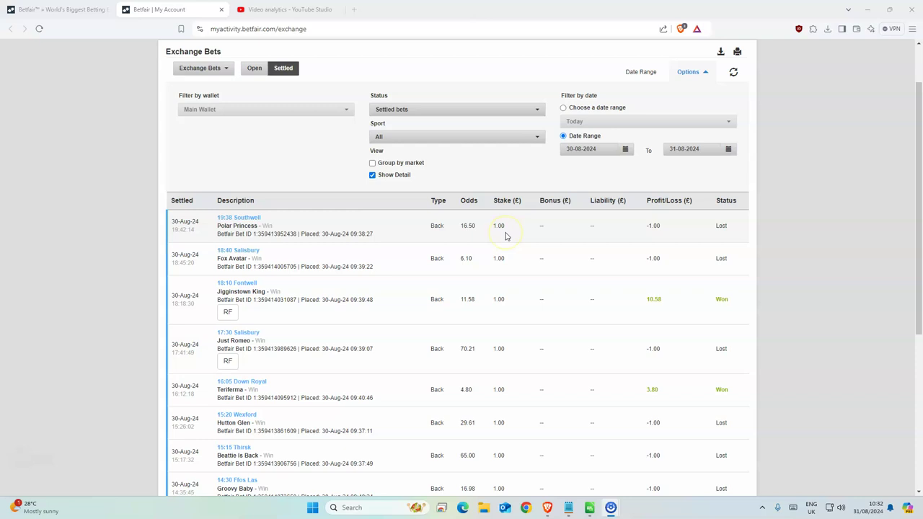
Review the settled exchange bets of 30 August 2024, comparing odds, stakes and profit/loss for the winning and losing selections.
scroll(376, 175, "down", 1)
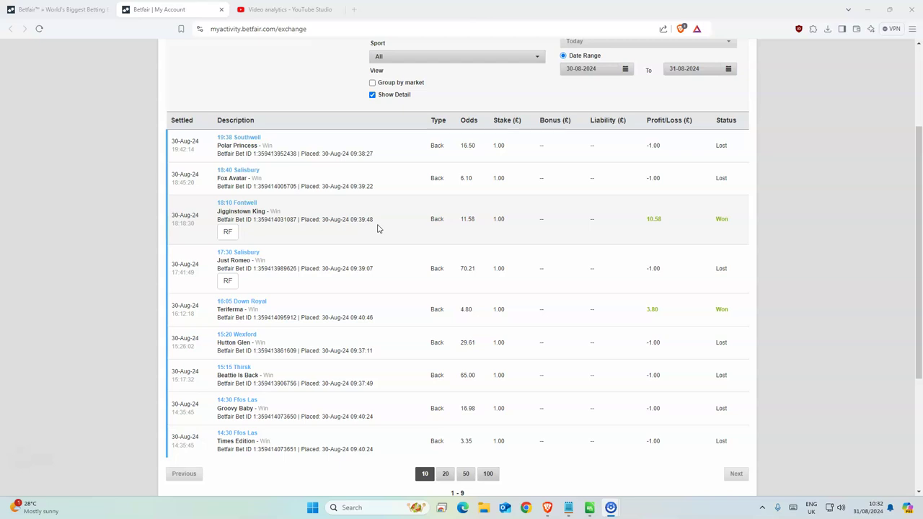
left_click(327, 319)
left_click_drag(676, 222, 612, 214)
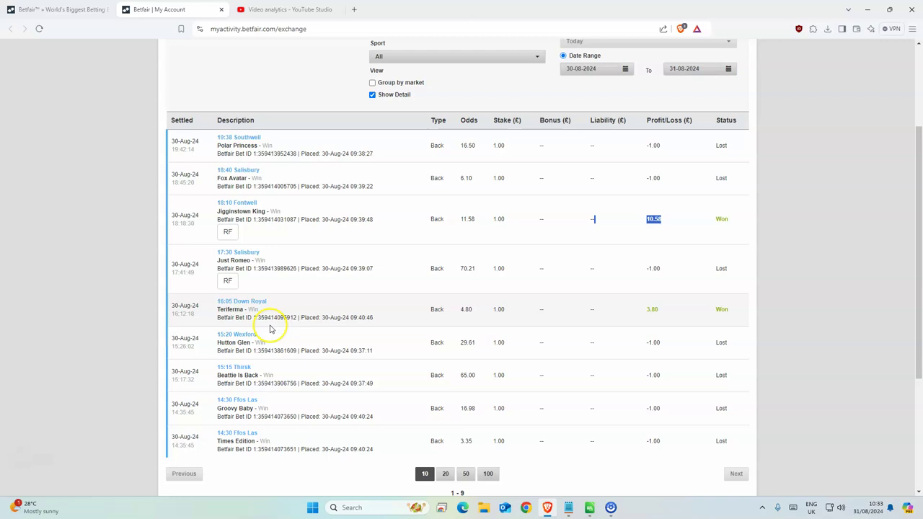
left_click(470, 311)
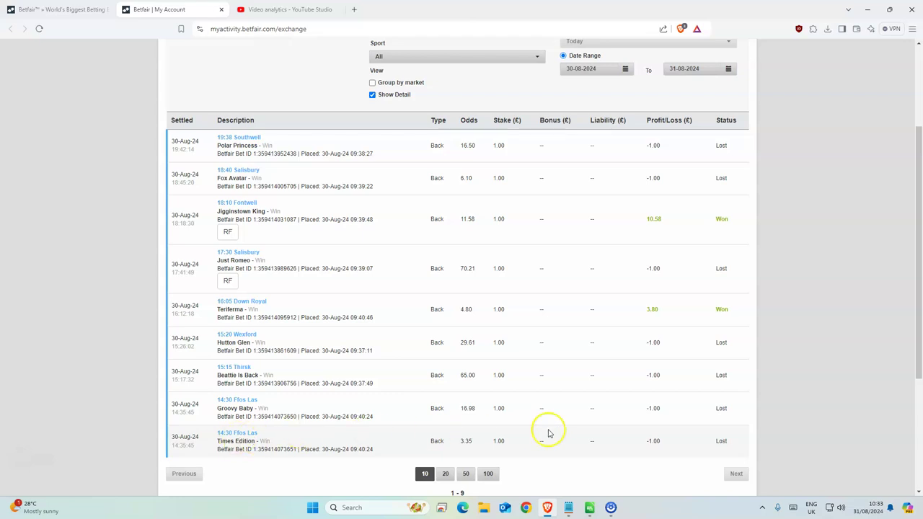
left_click_drag(542, 441, 317, 443)
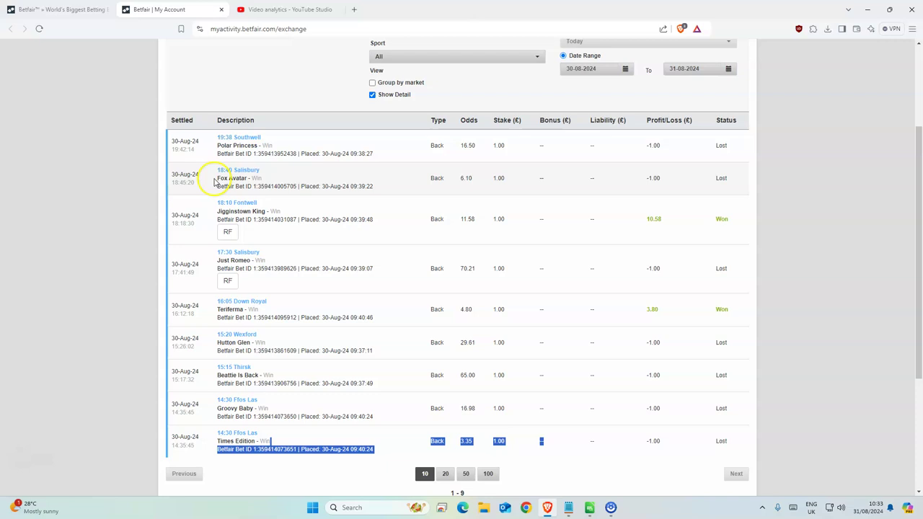
left_click_drag(216, 178, 285, 179)
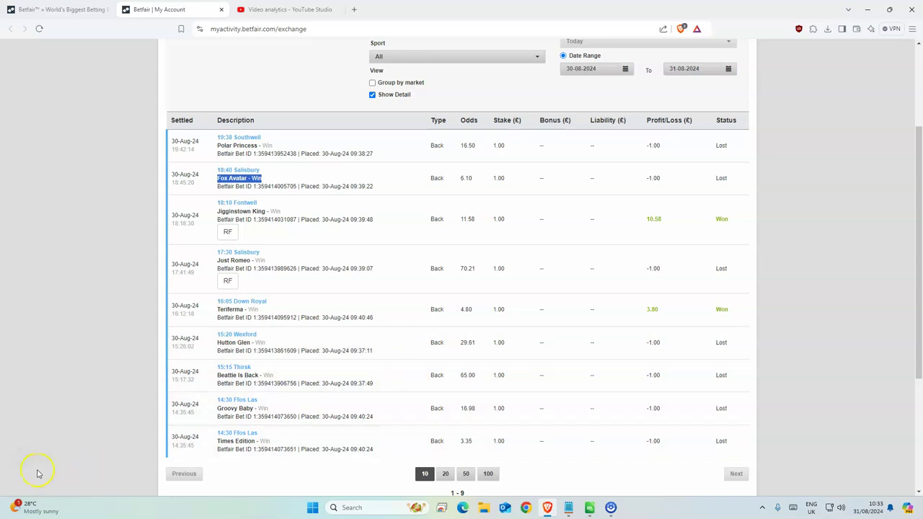
Switch to MergedDF.csv in LibreOffice Calc and examine the race types of the filtered selections for August 31st.
key("alt+Tab")
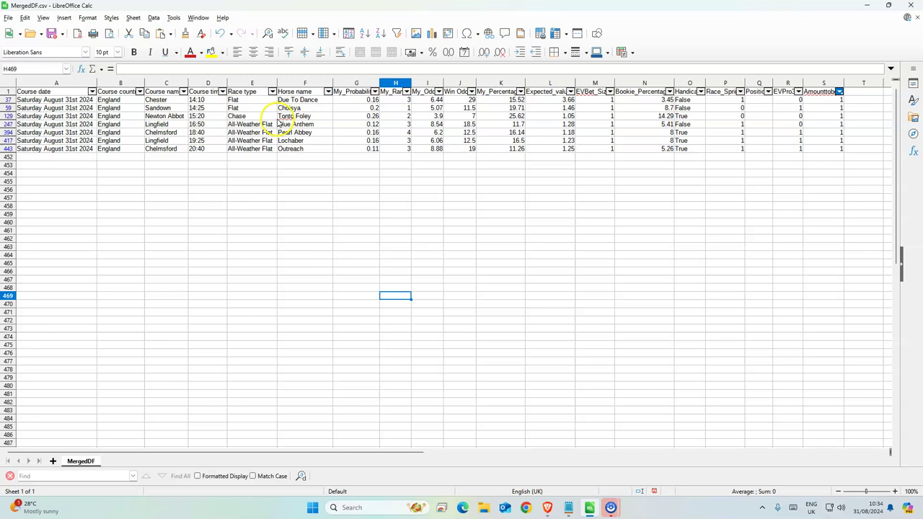
left_click_drag(251, 125, 254, 151)
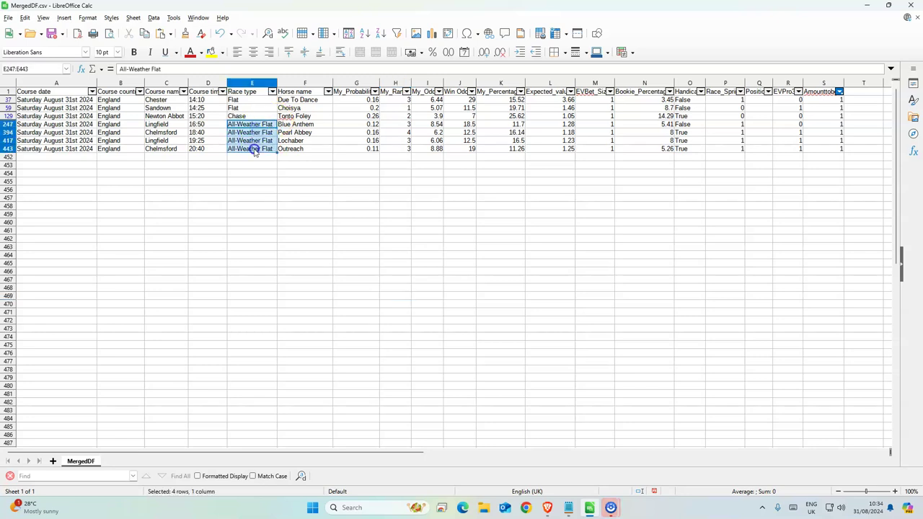
left_click_drag(245, 117, 241, 109)
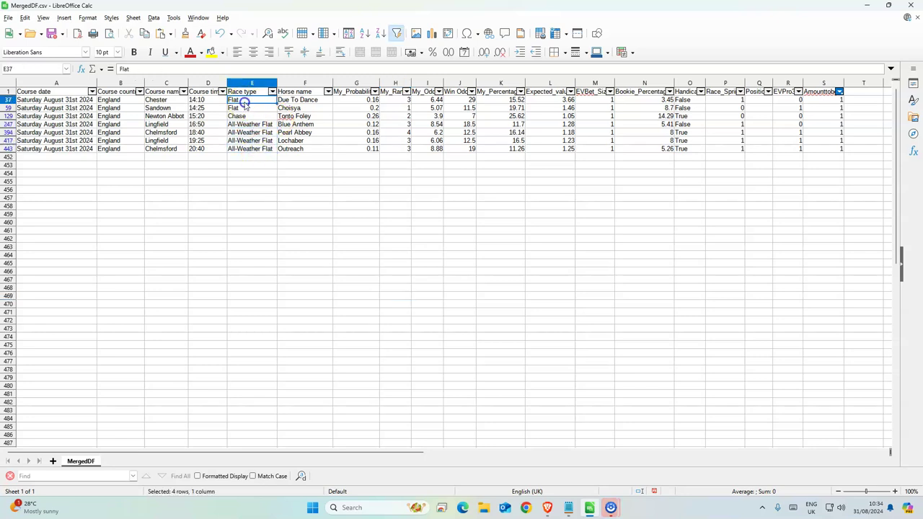
left_click(244, 117)
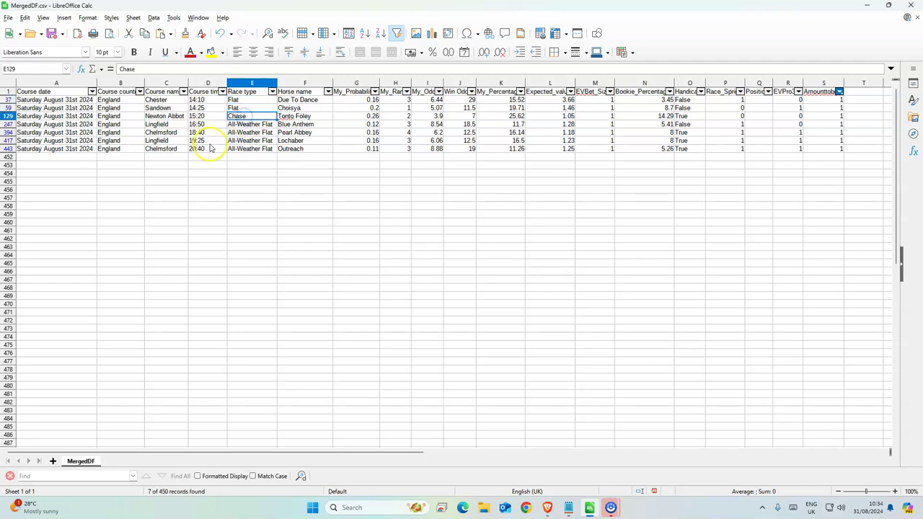
Sort the filtered selections by course name in descending order.
left_click(183, 91)
left_click(177, 111)
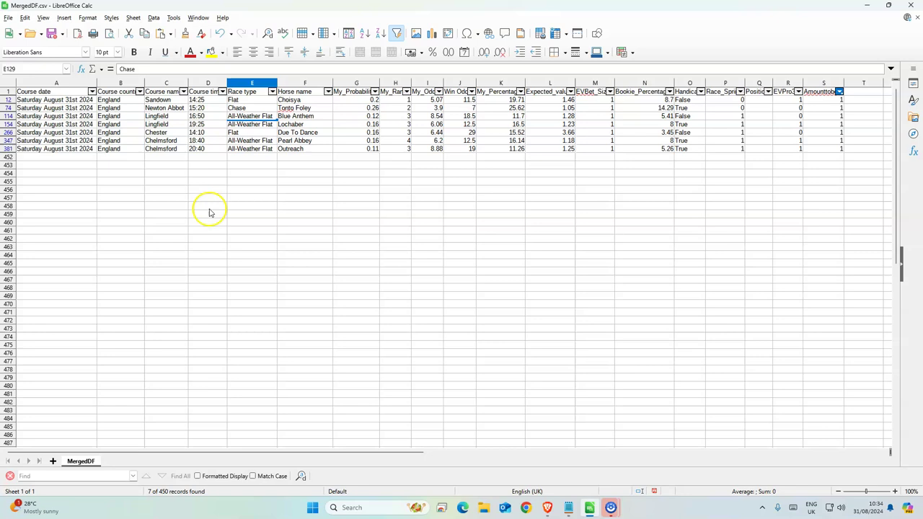
left_click(271, 230)
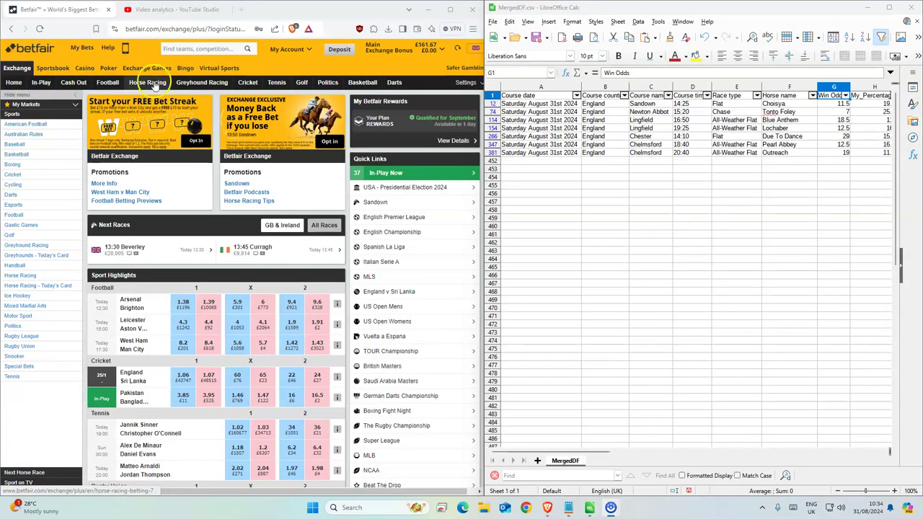
In the Betfair Exchange, back Choisya to win the 14:25 at Sandown at odds of 11.5 with a £1 stake.
left_click(147, 82)
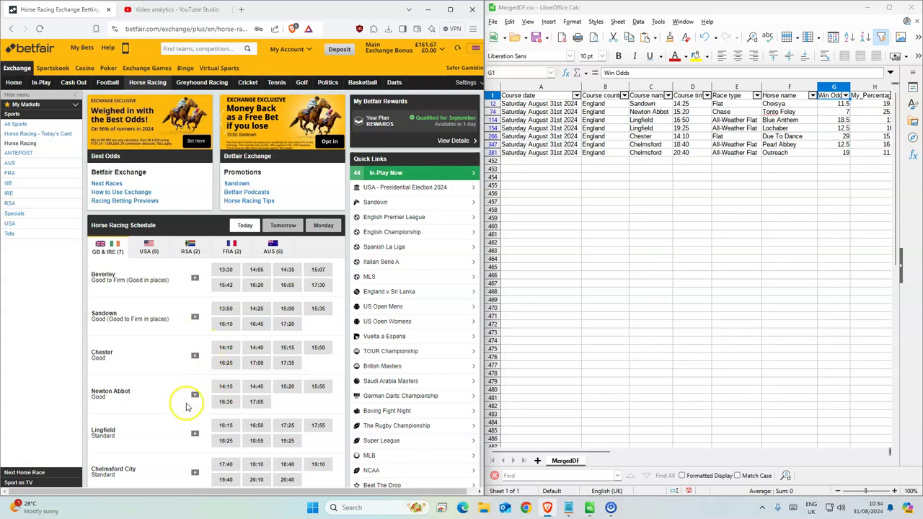
left_click(257, 310)
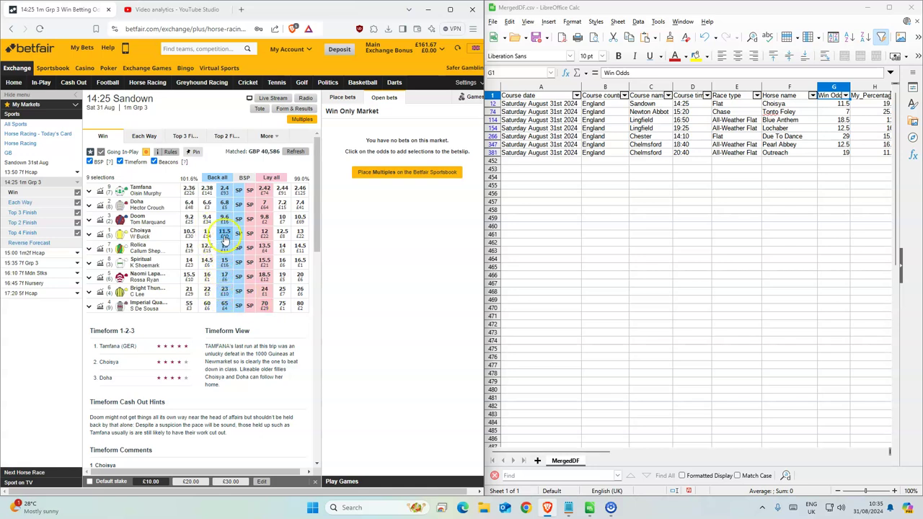
left_click(225, 236)
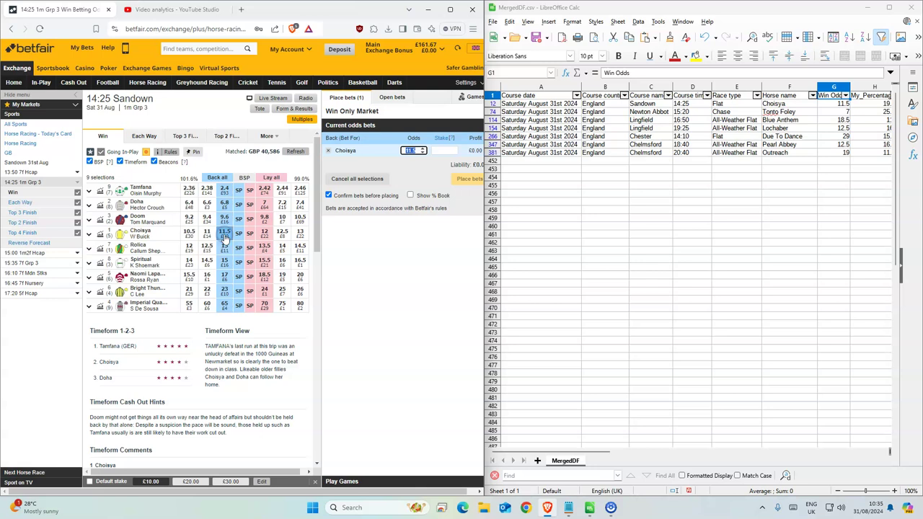
left_click(445, 150)
type("1")
left_click(467, 178)
left_click(468, 182)
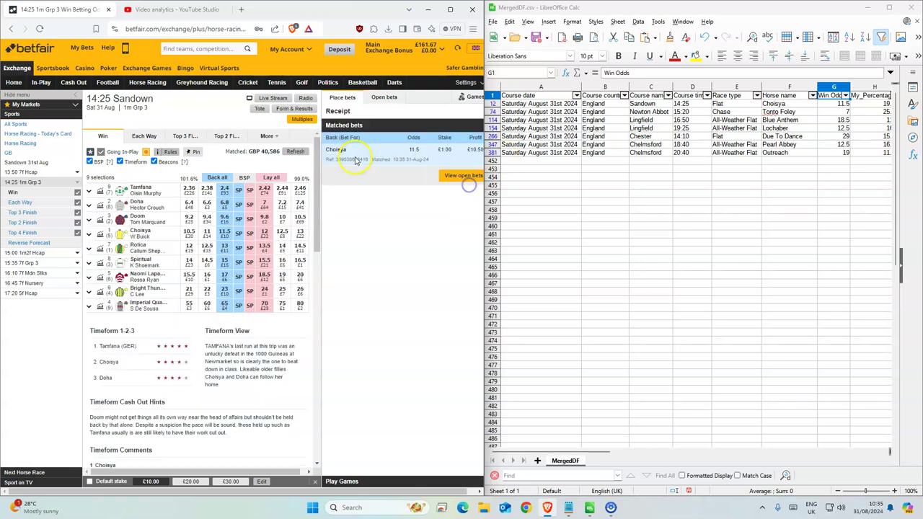
Back Tonto Foley to win the 15:20 at Newton Abbot at odds of 8.6 with a £1 stake.
left_click(840, 111)
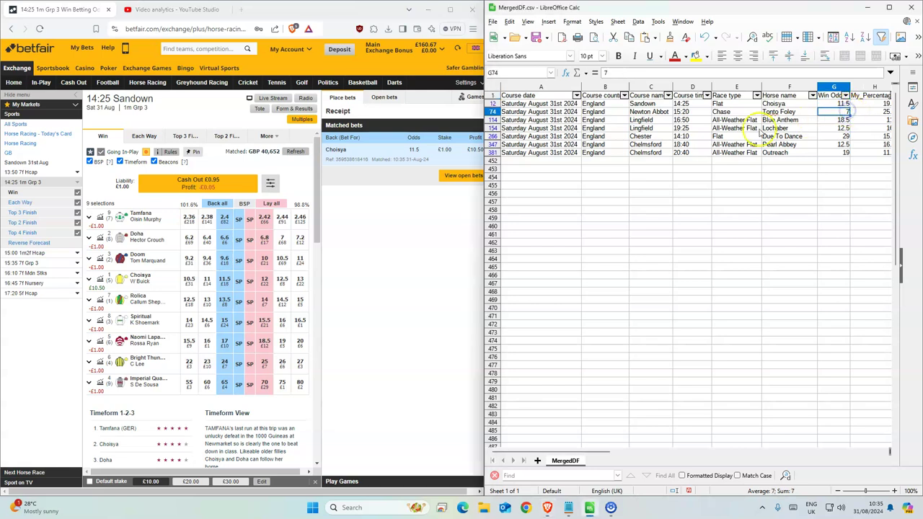
left_click(146, 84)
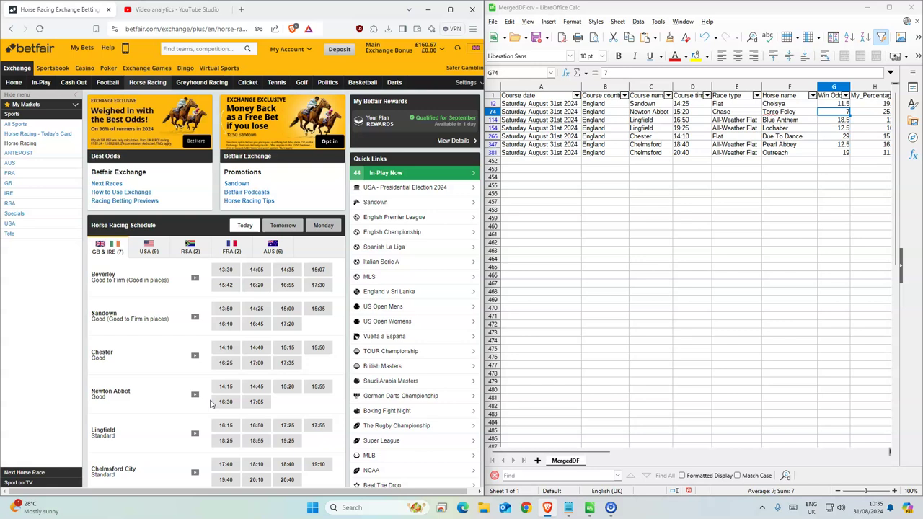
left_click(290, 390)
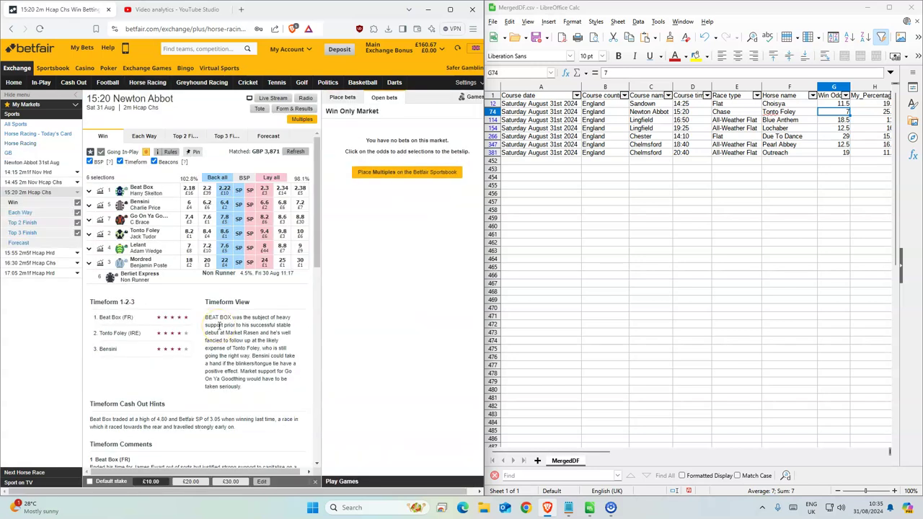
left_click(192, 273)
left_click(225, 233)
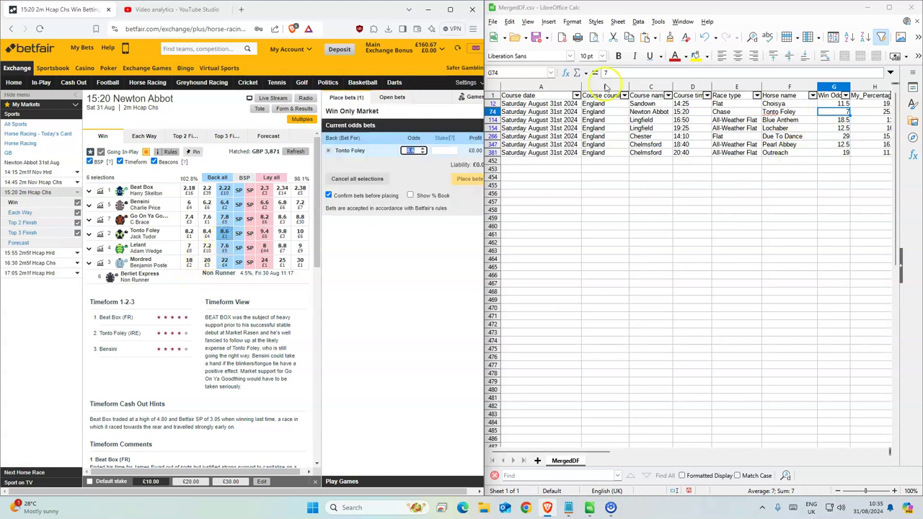
left_click(444, 150)
type("1")
left_click(466, 185)
left_click(467, 187)
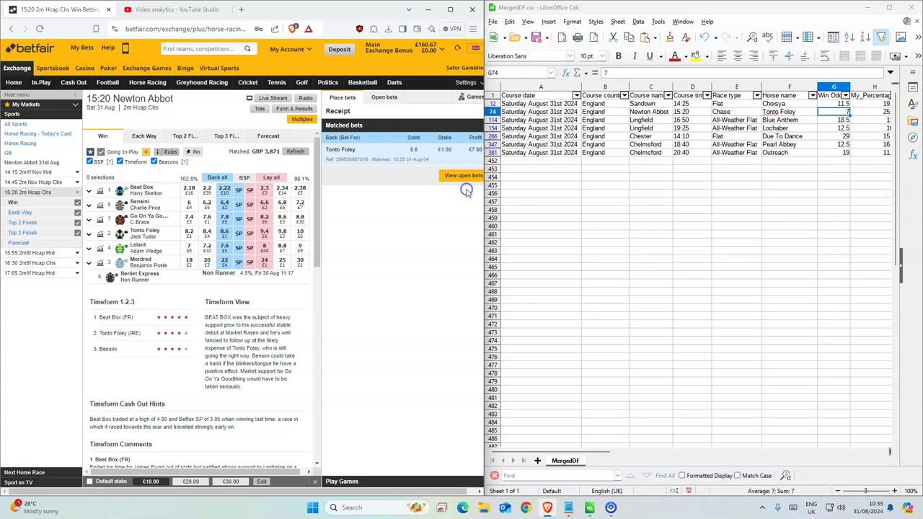
Back Blue Anthem to win the 16:50 at Lingfield at odds of 18.5 with a £1 stake.
left_click(692, 120)
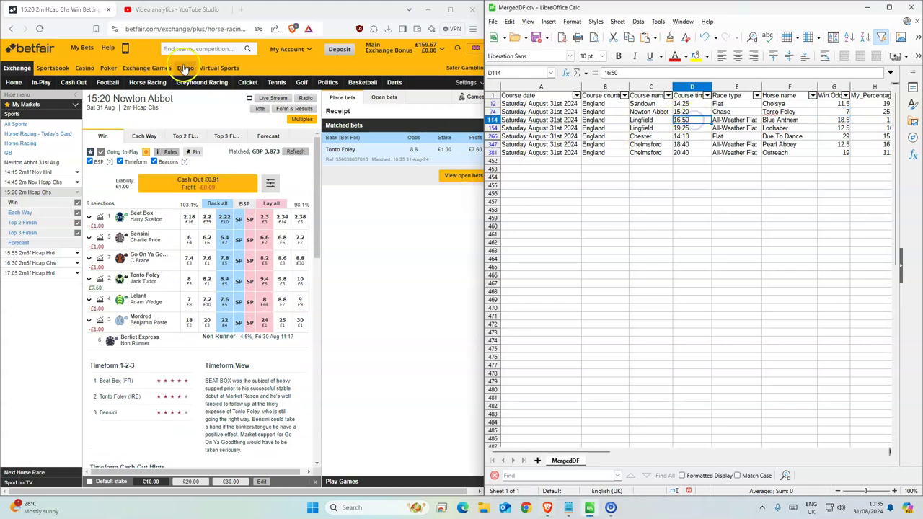
left_click(149, 82)
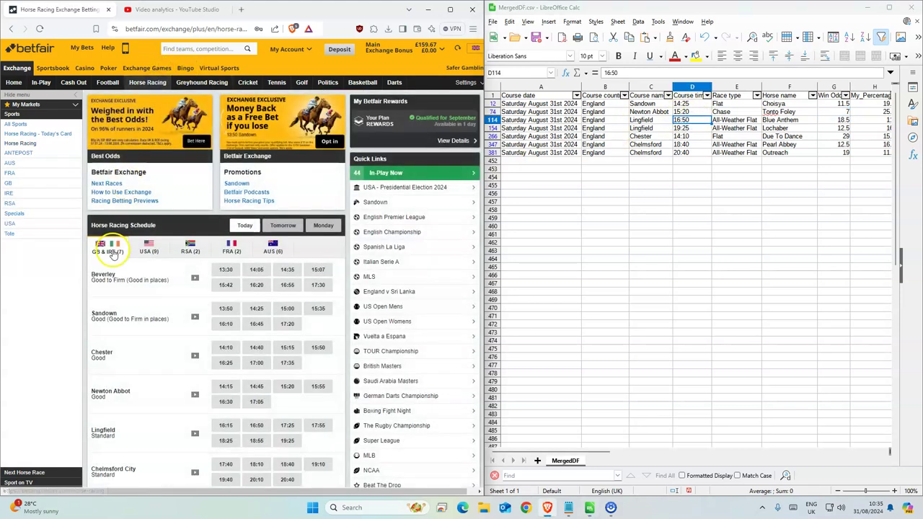
scroll(146, 347, "down", 1)
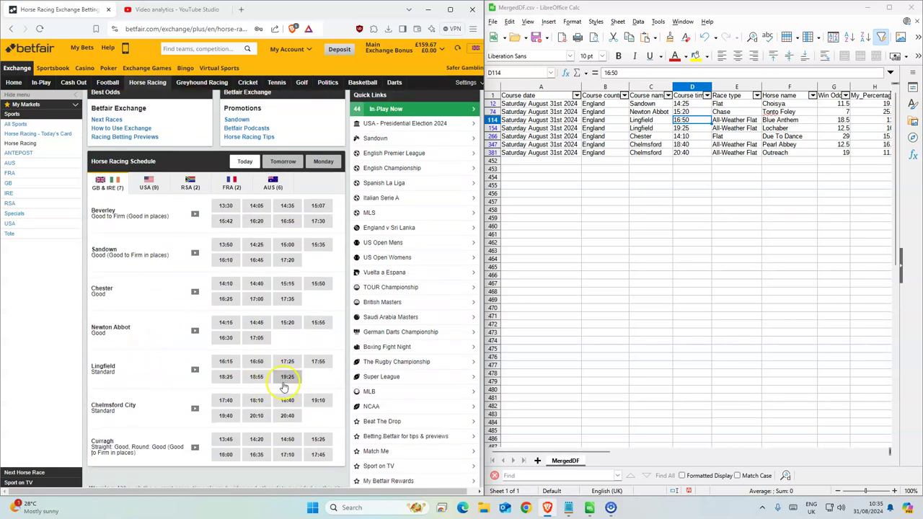
left_click(253, 363)
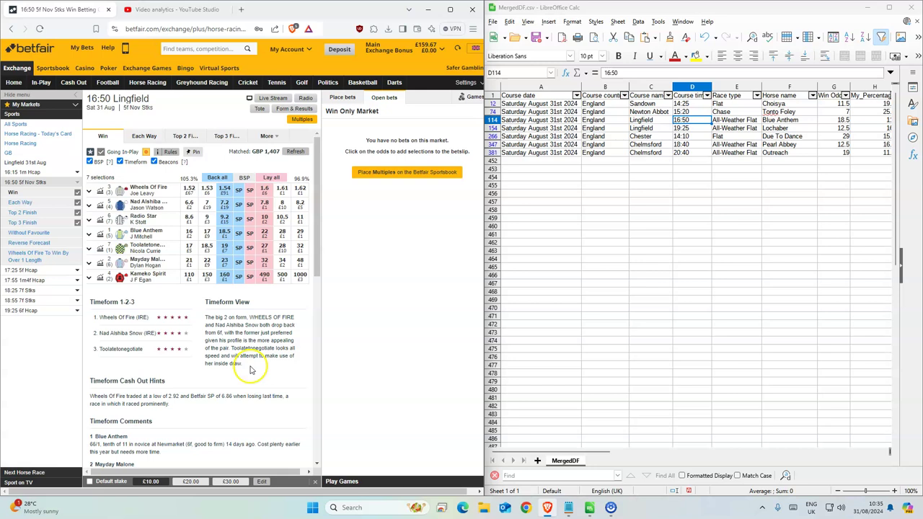
mouse_move(142, 279)
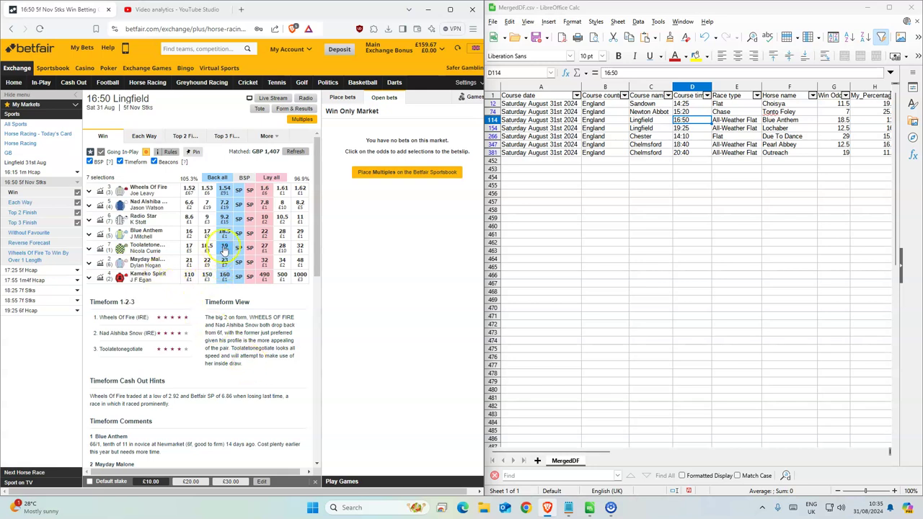
left_click(225, 236)
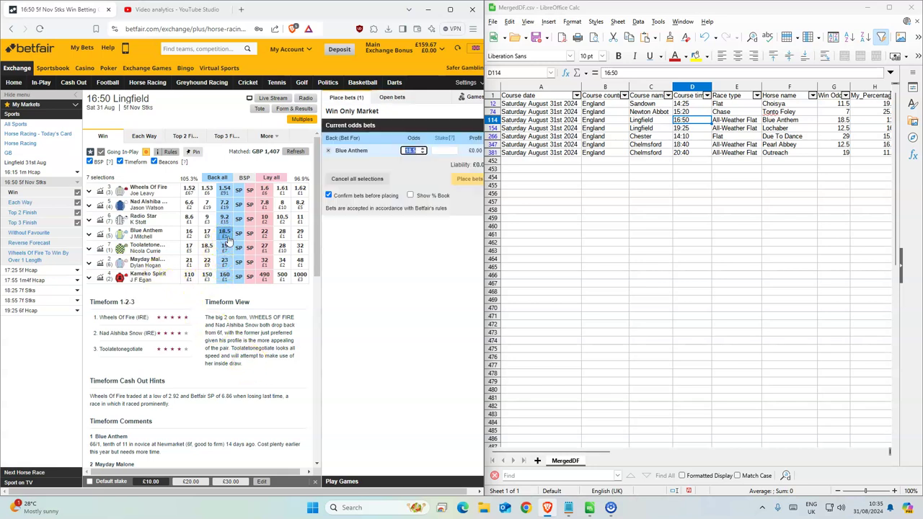
left_click(443, 150)
type("1")
left_click(469, 179)
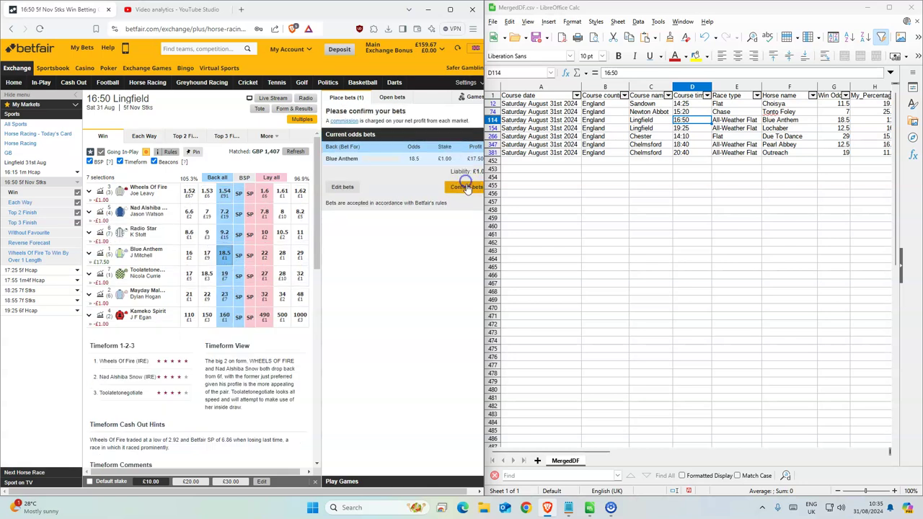
left_click(467, 181)
Back Lochaber to win the 19:25 at Lingfield at odds of 13 with a £1 stake.
left_click(691, 128)
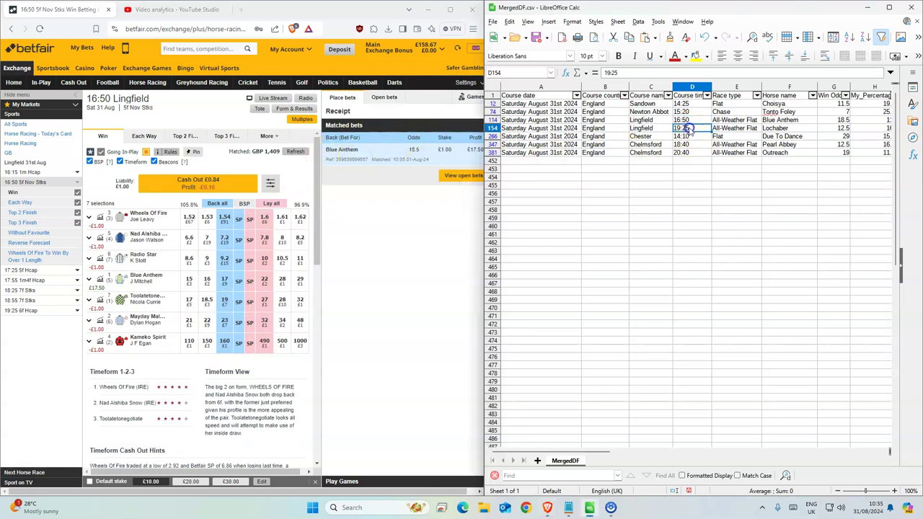
left_click(22, 312)
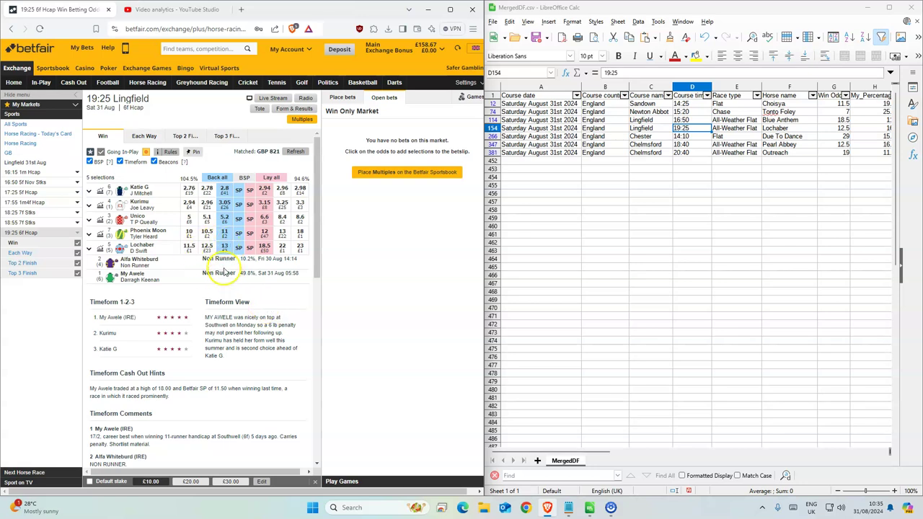
left_click(224, 246)
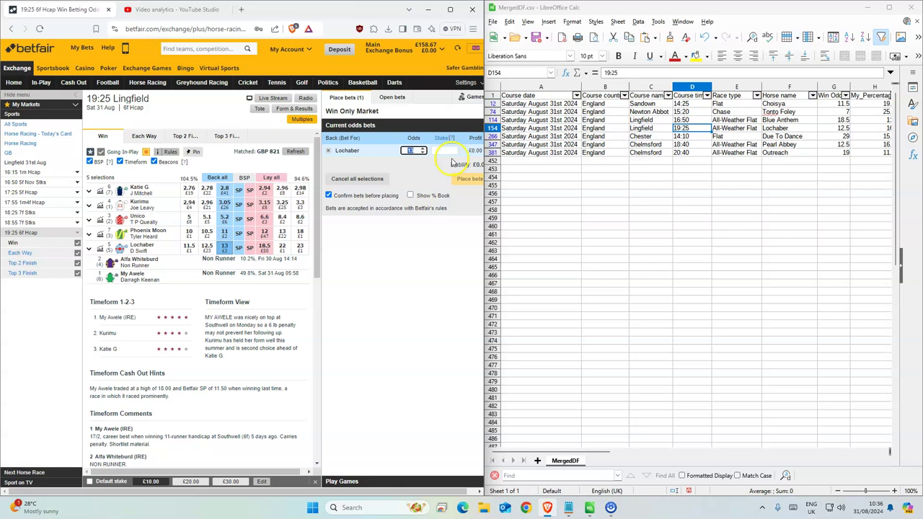
type("1")
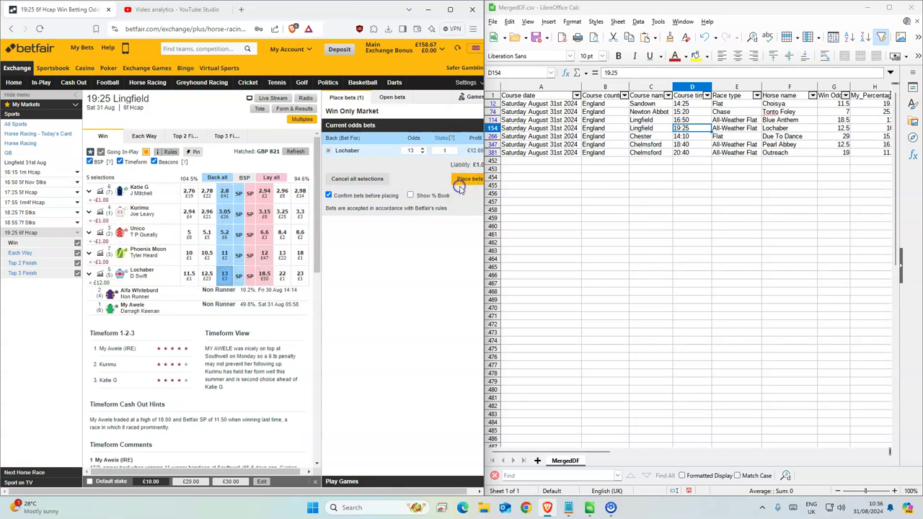
left_click(467, 179)
left_click(465, 188)
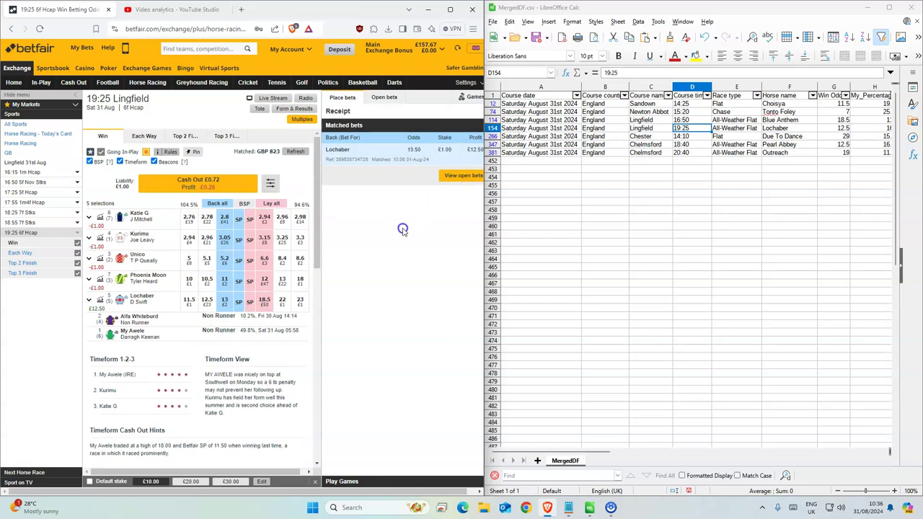
Back Due To Dance to win the 14:10 at Chester at odds of 32 with a £1 stake.
left_click(692, 136)
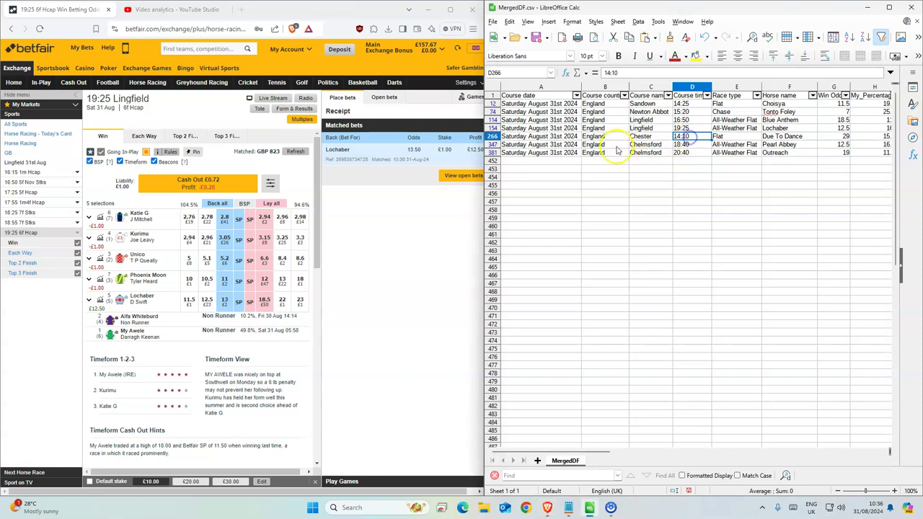
left_click(140, 82)
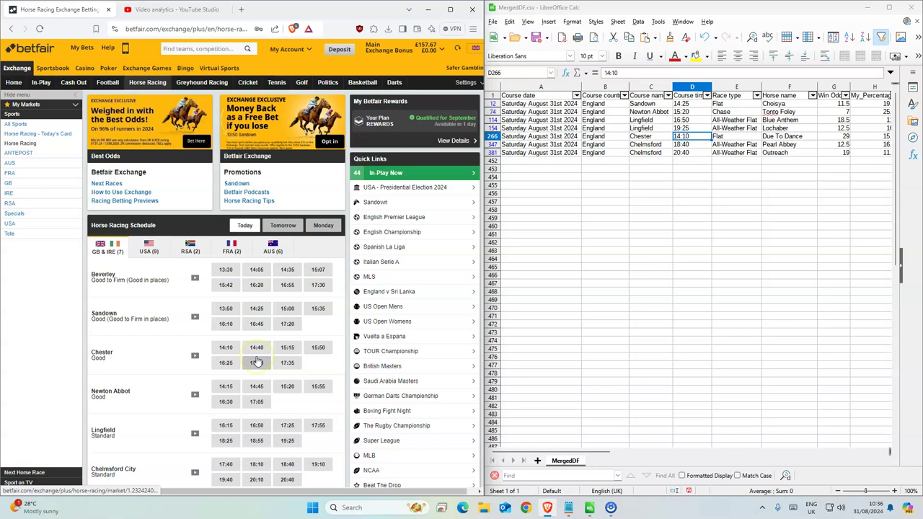
left_click(226, 348)
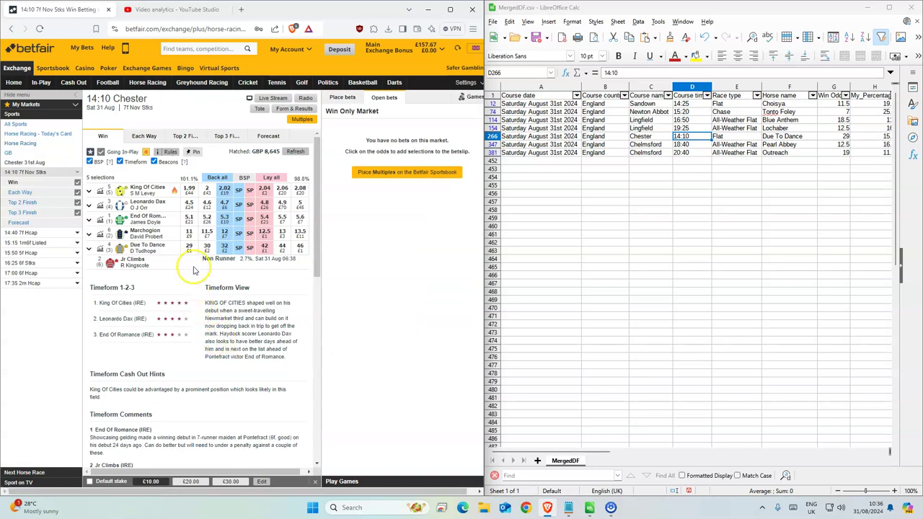
left_click(228, 249)
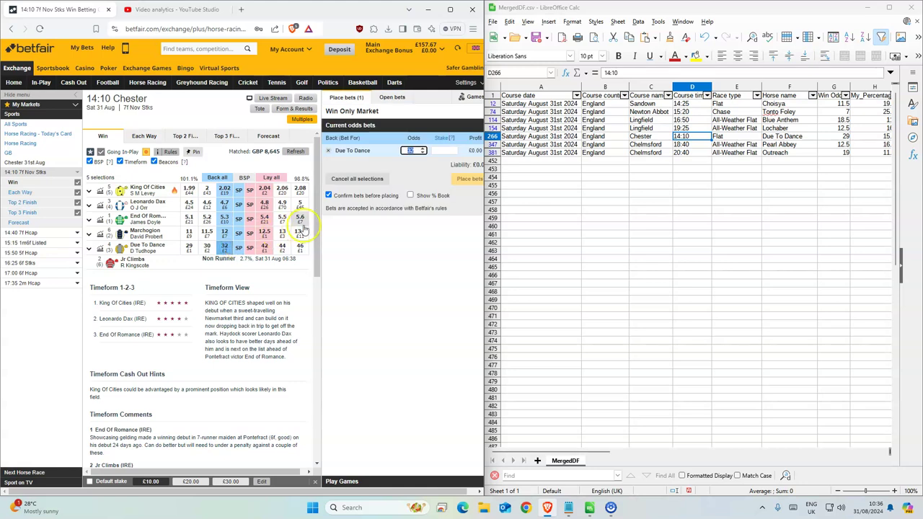
left_click(441, 150)
type("1")
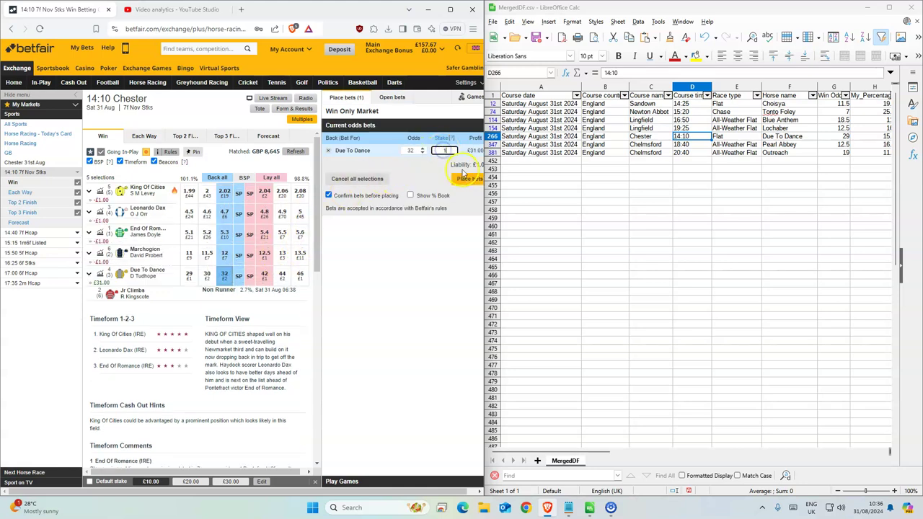
left_click(469, 178)
left_click(470, 183)
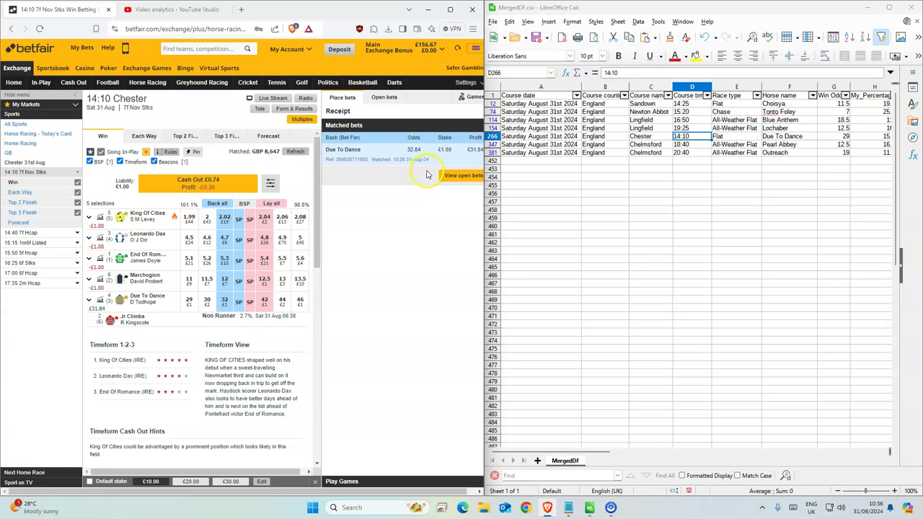
left_click(840, 136)
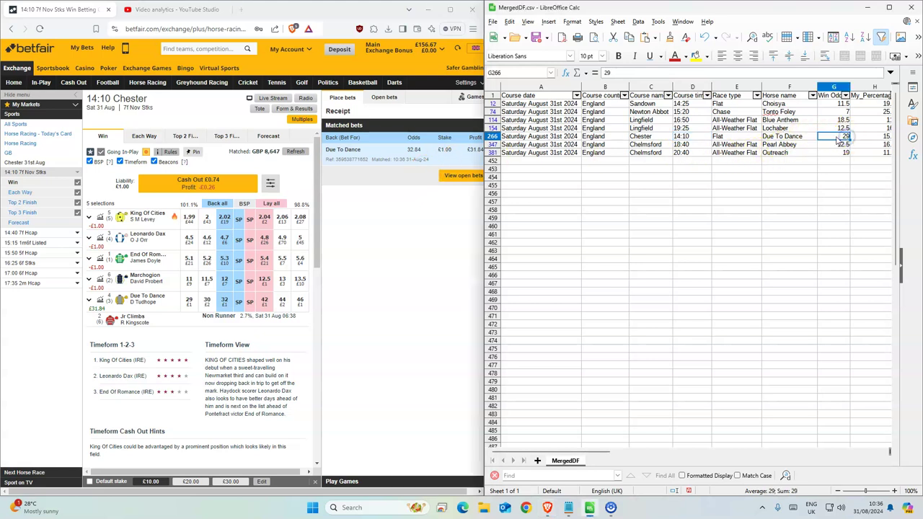
Back Pearl Abbey to win the 18:40 at Chelmsford City at odds of 12.5 with a £1 stake, choosing Take SP at in-play.
left_click(706, 144)
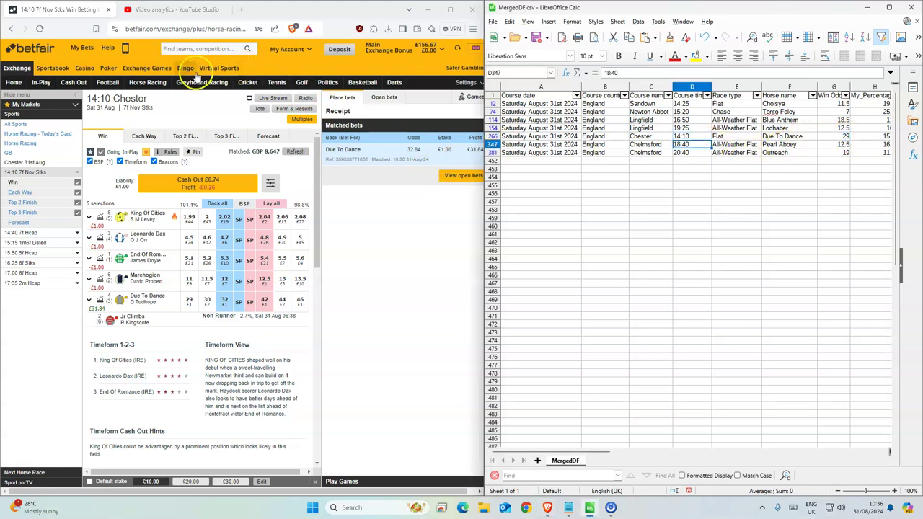
left_click(148, 82)
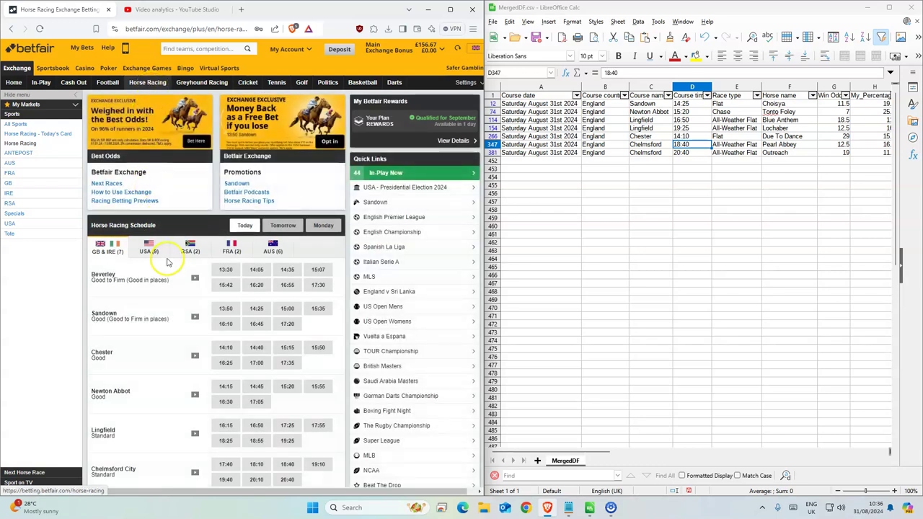
scroll(167, 262, "down", 1)
scroll(155, 323, "down", 1)
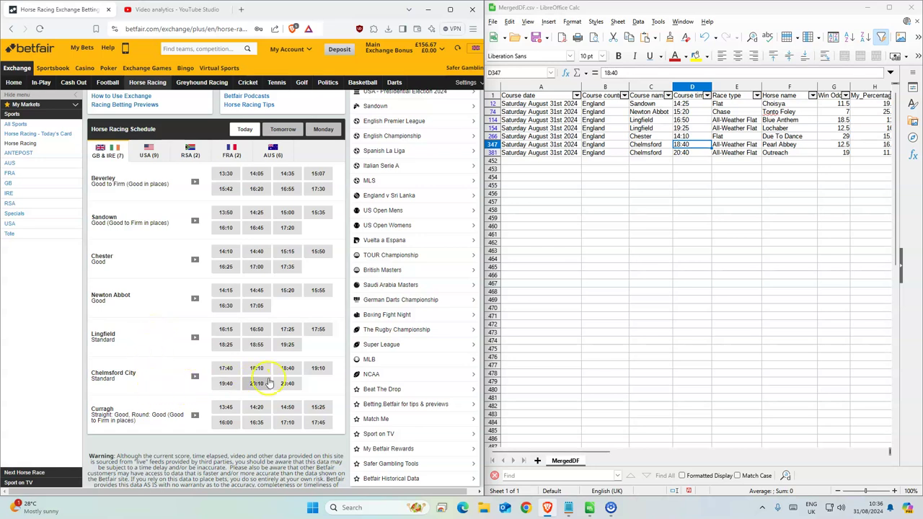
left_click(288, 370)
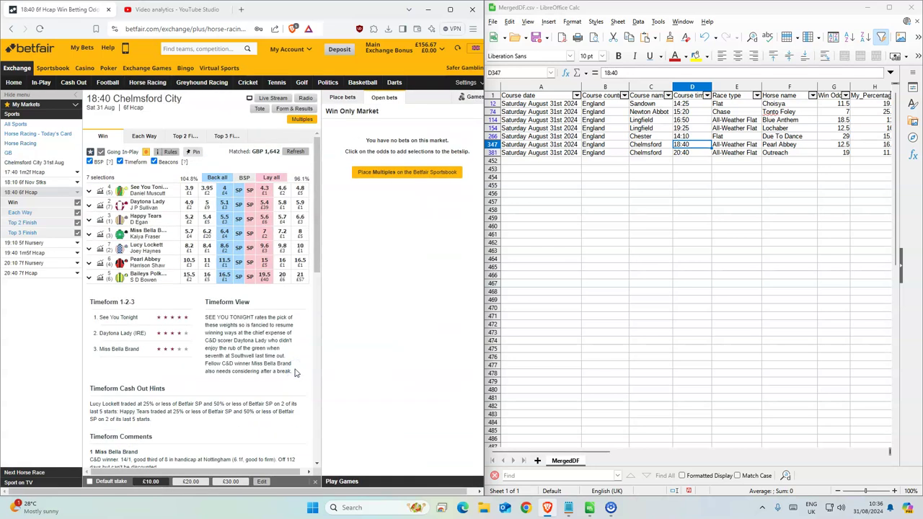
left_click(224, 263)
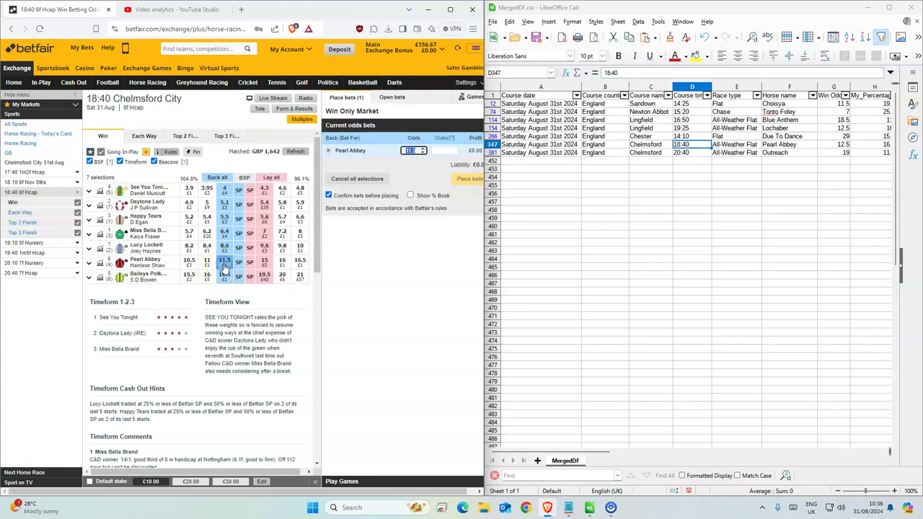
left_click(443, 150)
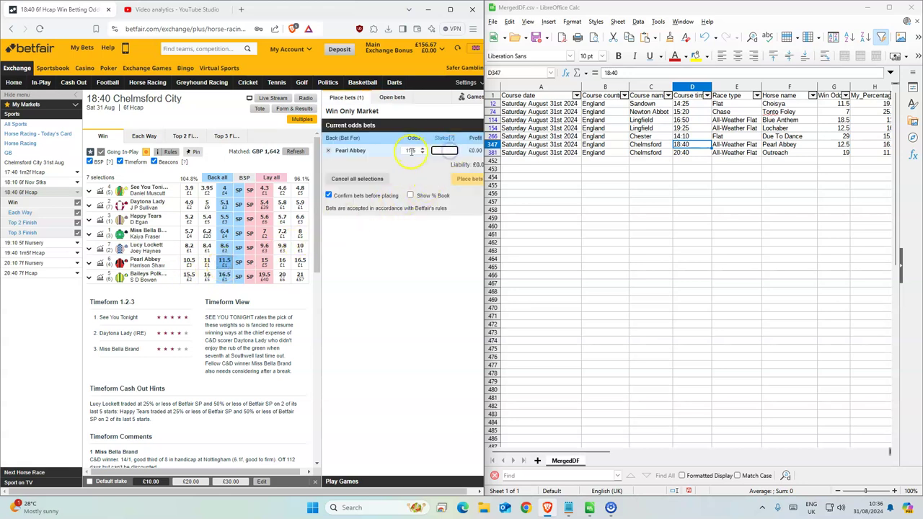
left_click(411, 150)
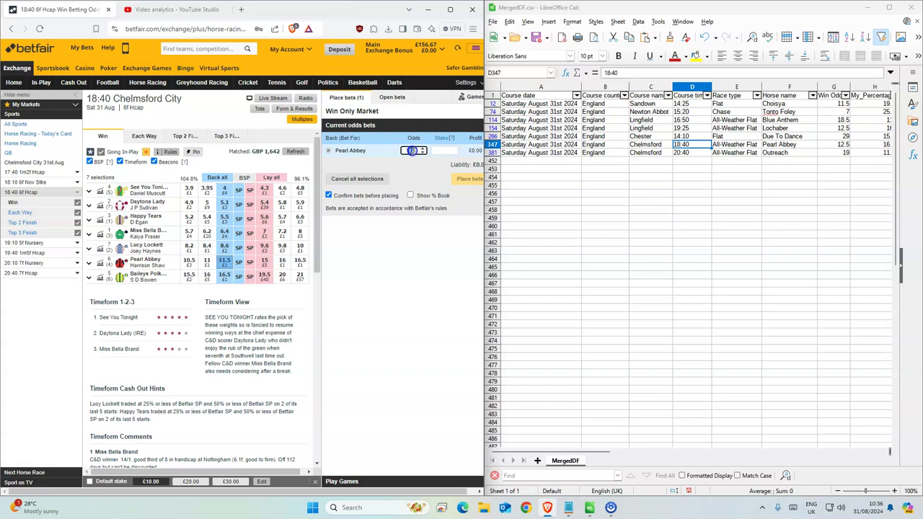
type("12.5")
key("Tab")
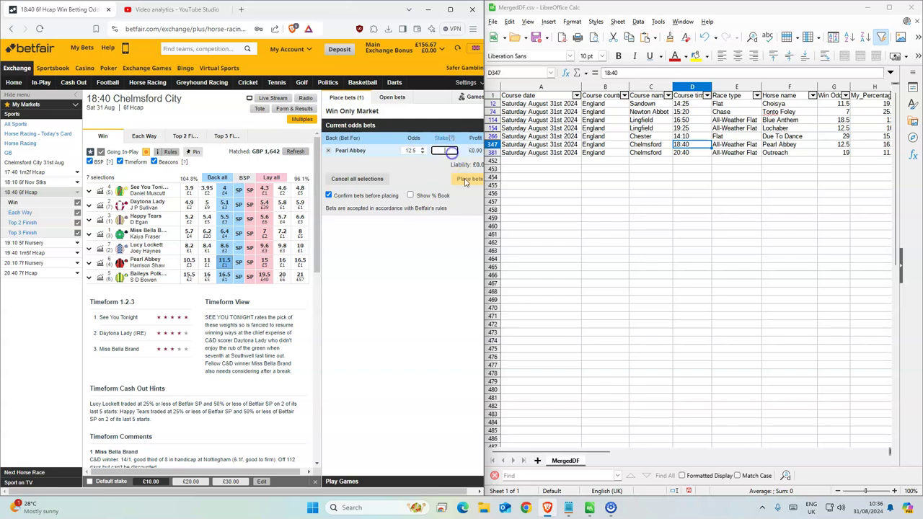
type("1")
left_click(465, 180)
left_click(465, 184)
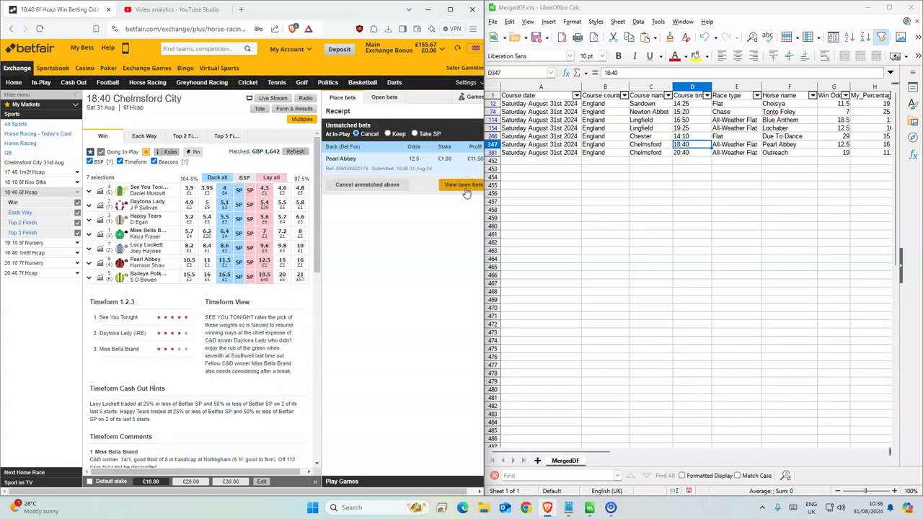
left_click(415, 133)
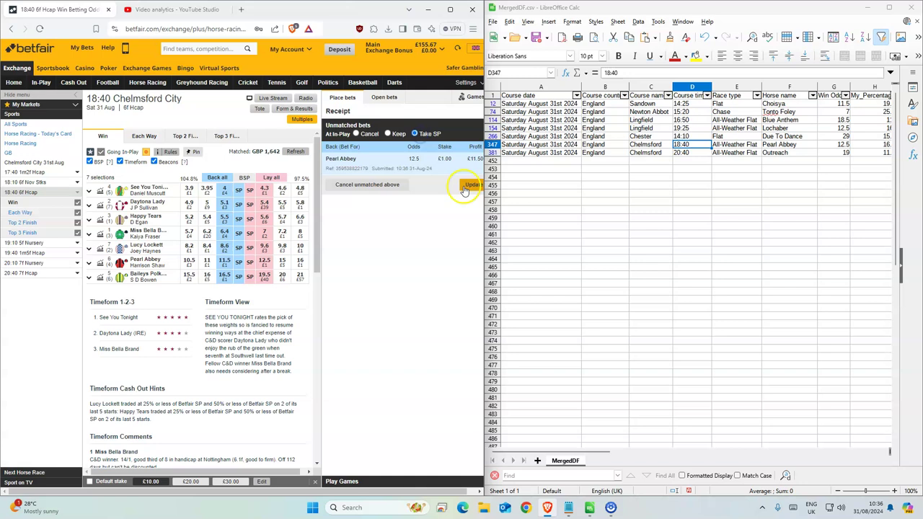
Back Outreach to win the 20:40 at Chelmsford City at odds of 19.5 with a £1 stake.
left_click(694, 153)
left_click(20, 272)
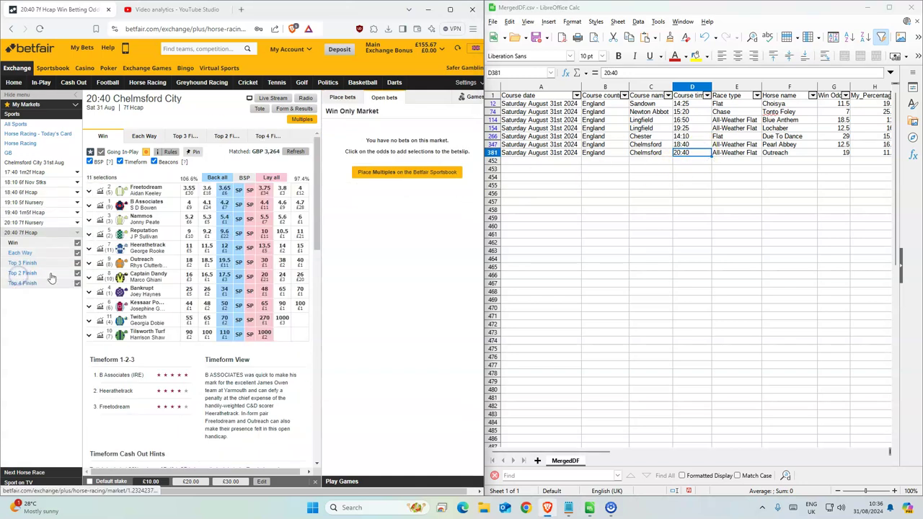
left_click(187, 317)
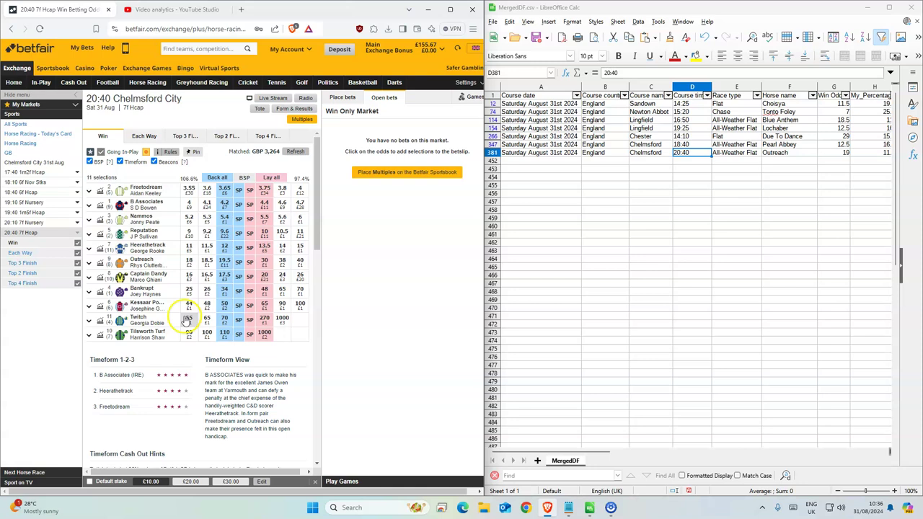
left_click(232, 261)
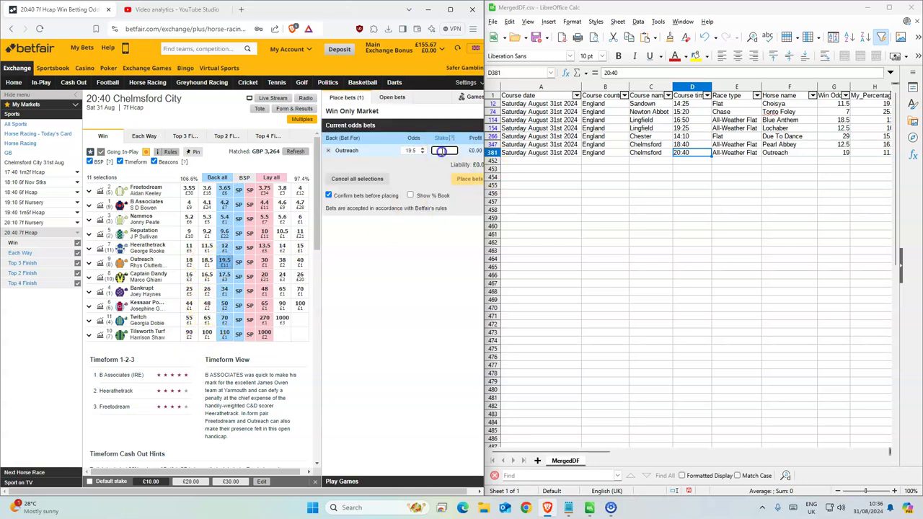
type("1")
left_click(468, 178)
left_click(465, 186)
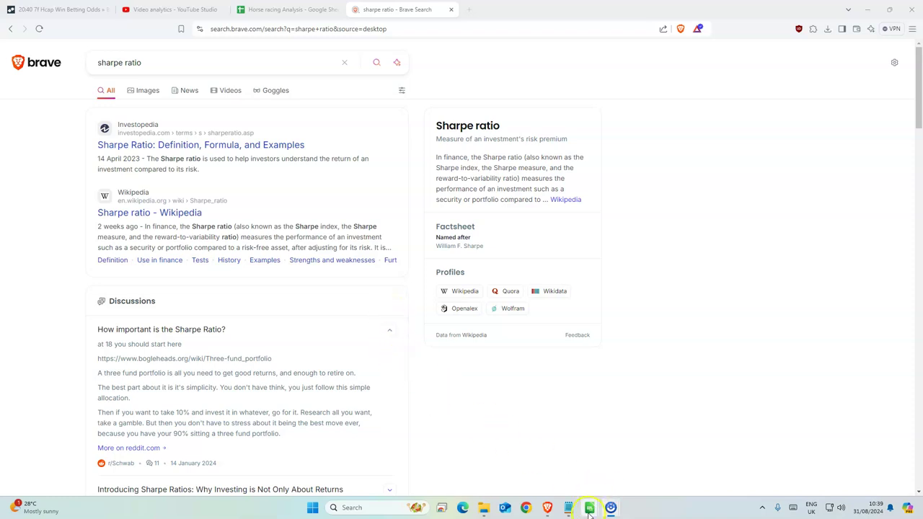
View Shap_model_HurdlesHRF.csv in LibreOffice Calc, and read the Sharpe ratio search results in the Brave browser.
mouse_move(589, 514)
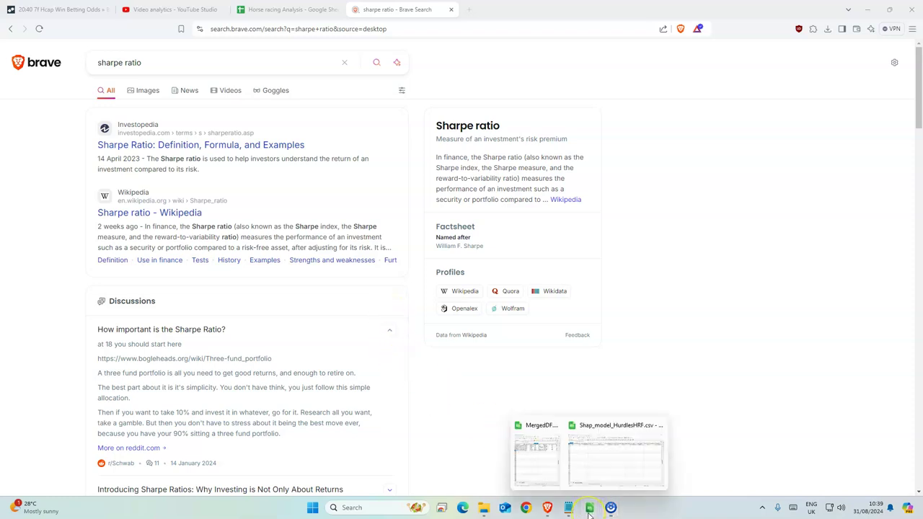
left_click(598, 469)
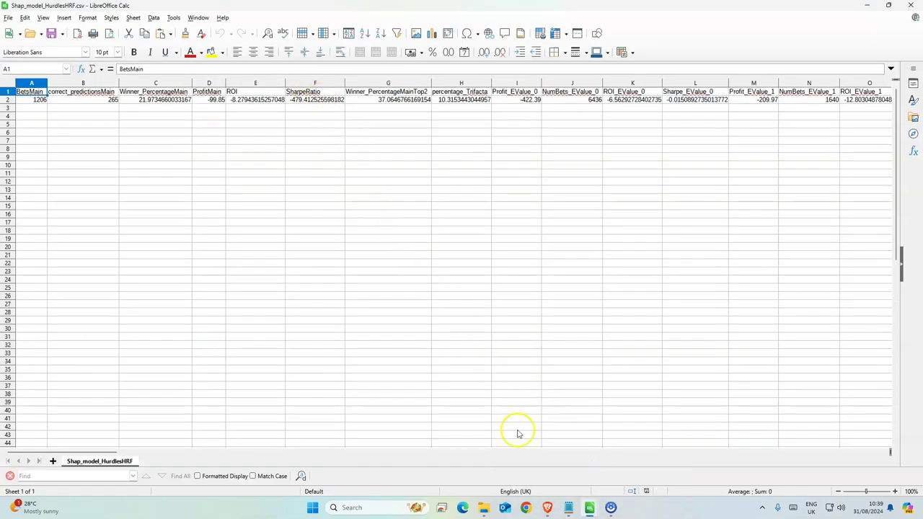
left_click(548, 508)
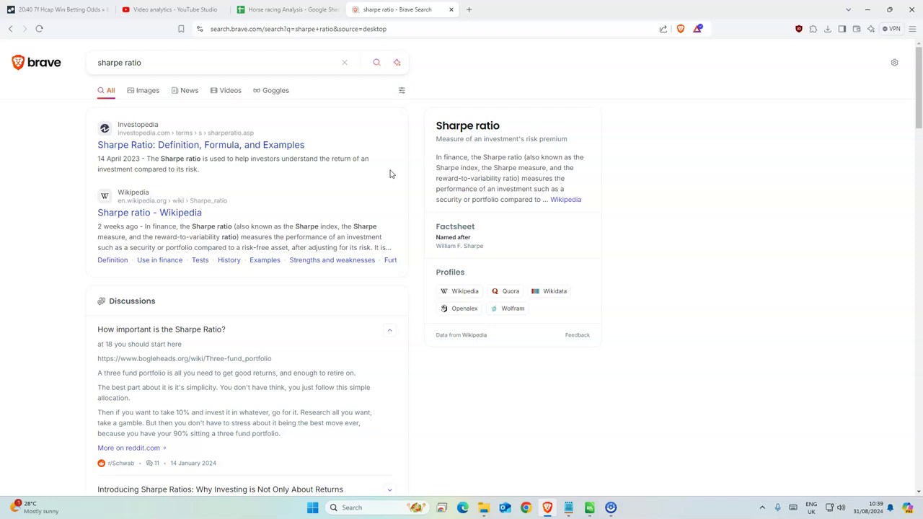
left_click(380, 209)
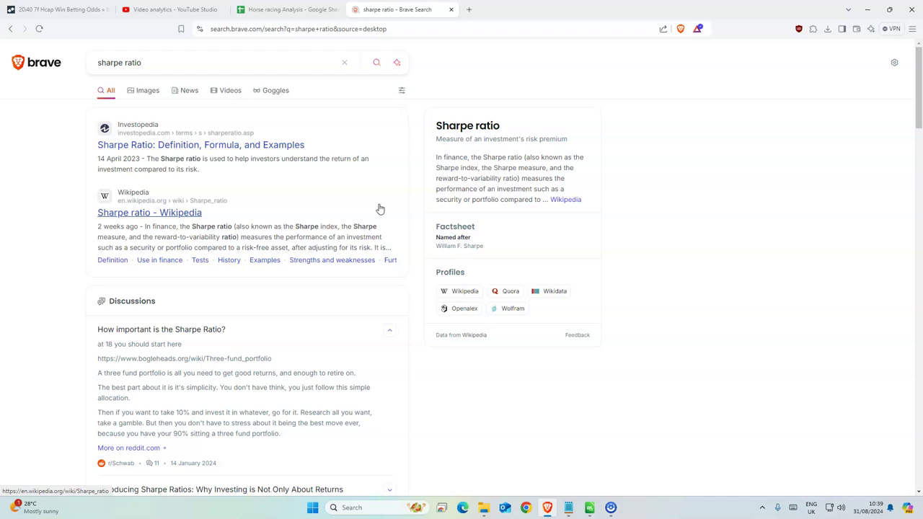
left_click(338, 274)
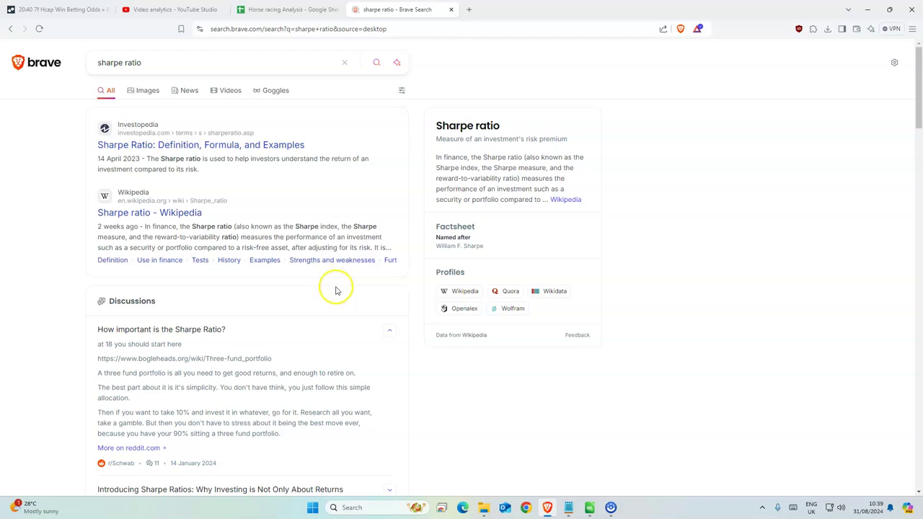
Return to Shap_model_HurdlesHRF.csv in LibreOffice Calc and examine the value in the SharpeRatio column.
mouse_move(589, 507)
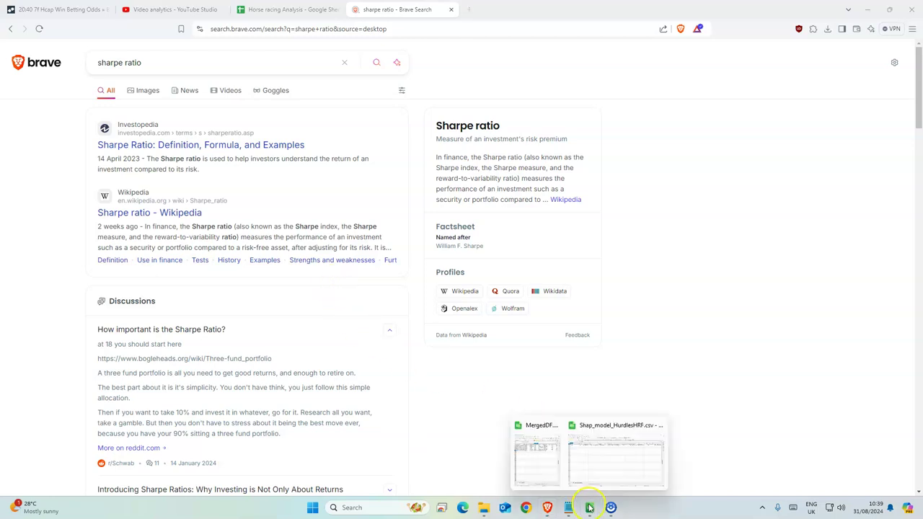
left_click(587, 465)
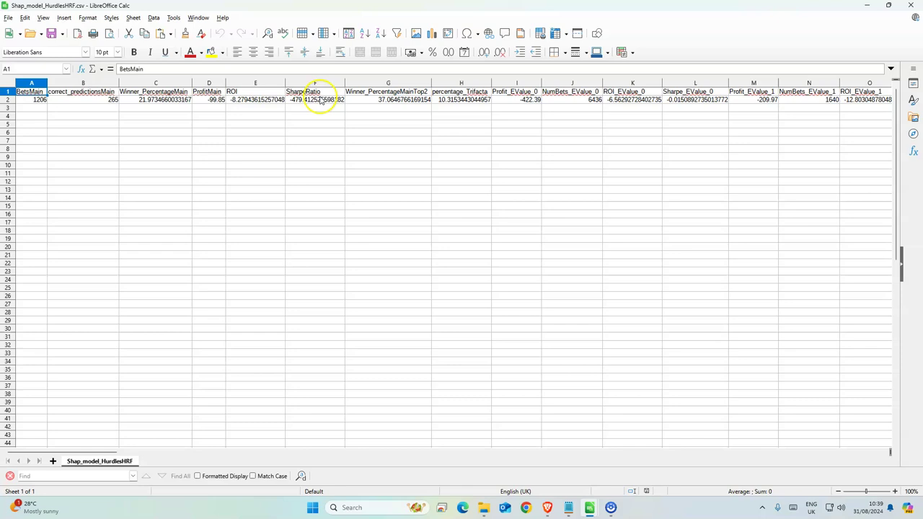
left_click_drag(316, 92, 305, 99)
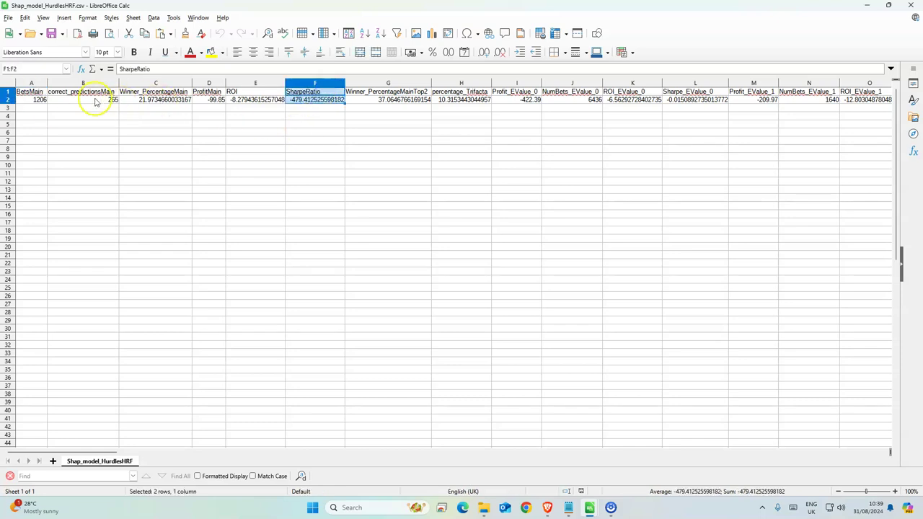
left_click(273, 157)
mouse_move(308, 99)
left_mouse_down()
mouse_move(243, 97)
mouse_move(309, 103)
left_mouse_up()
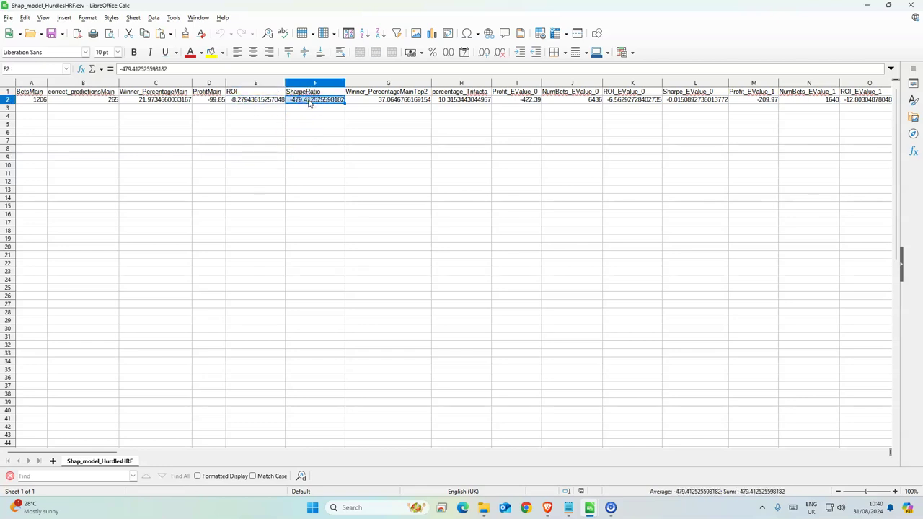
left_click(301, 117)
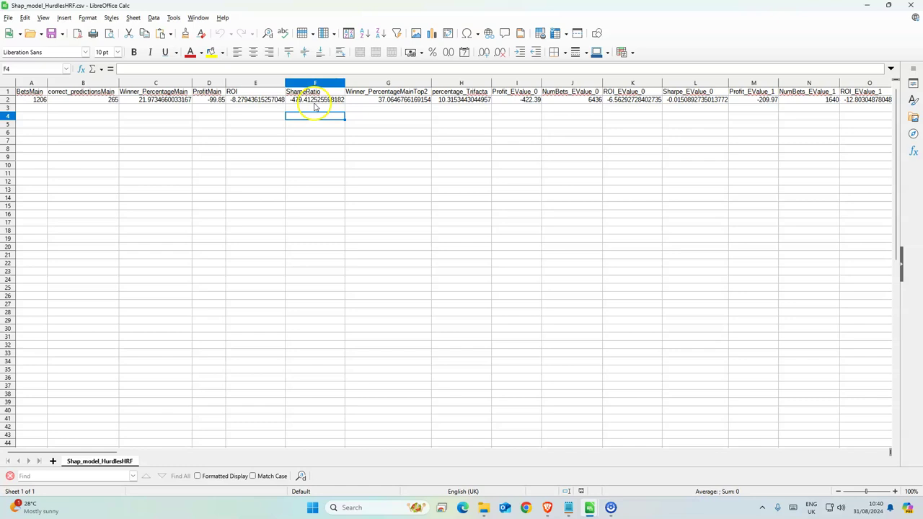
left_click(316, 98)
left_click(222, 273)
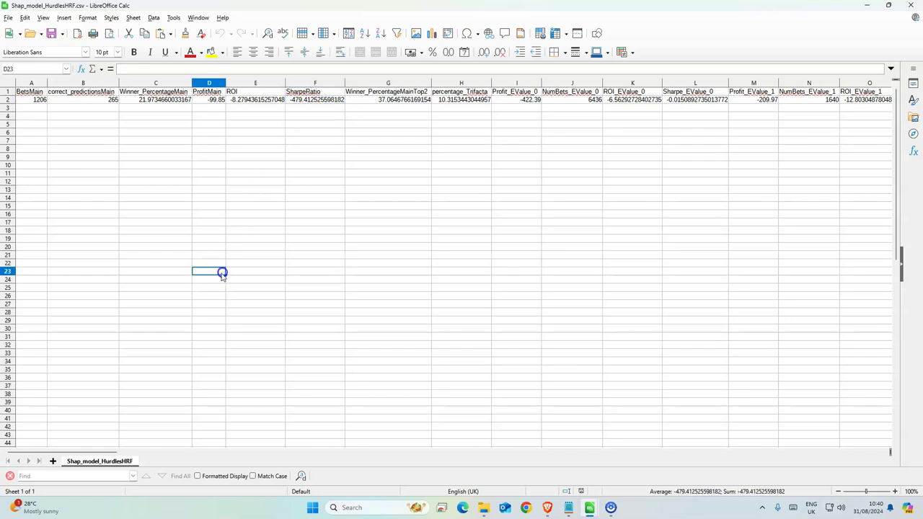
Examine the profit, ROI and Sharpe columns for the rank1, prob1 and prob2 strategies, including ROI_rank1_1.
left_click_drag(88, 451, 241, 441)
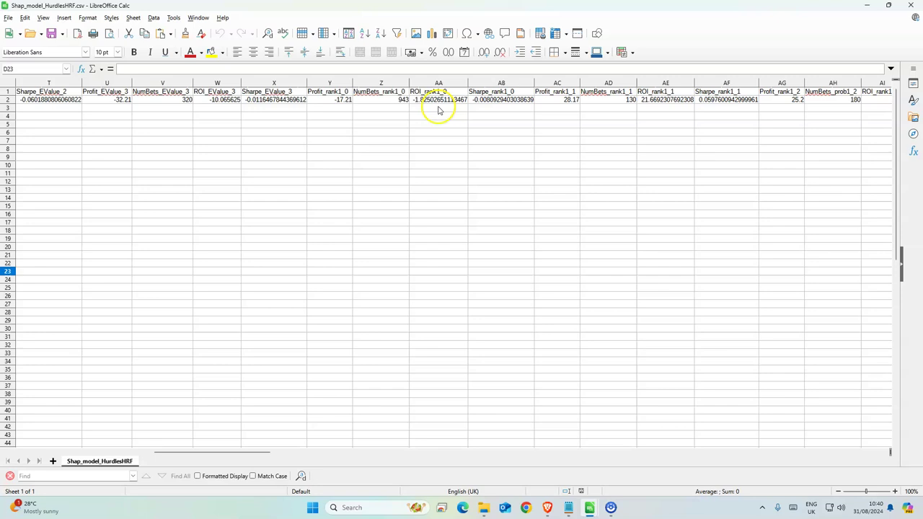
left_click(665, 92)
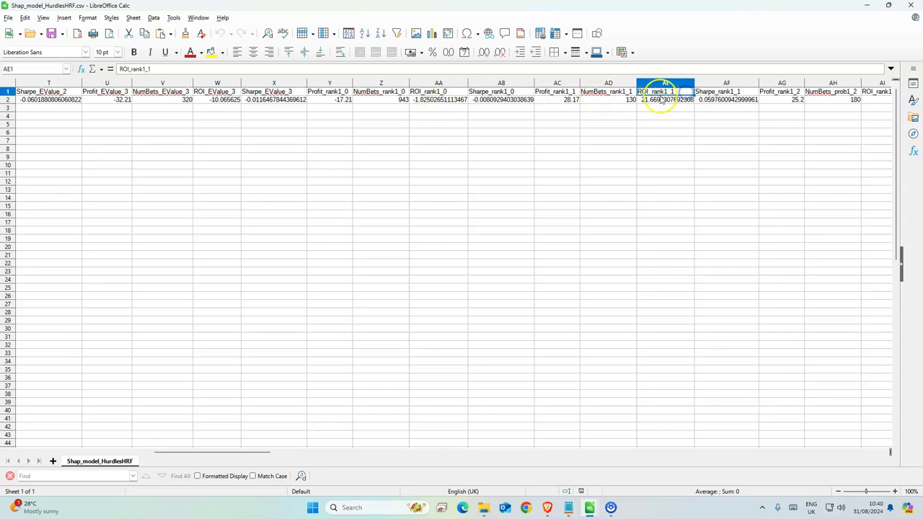
left_click_drag(209, 452, 446, 453)
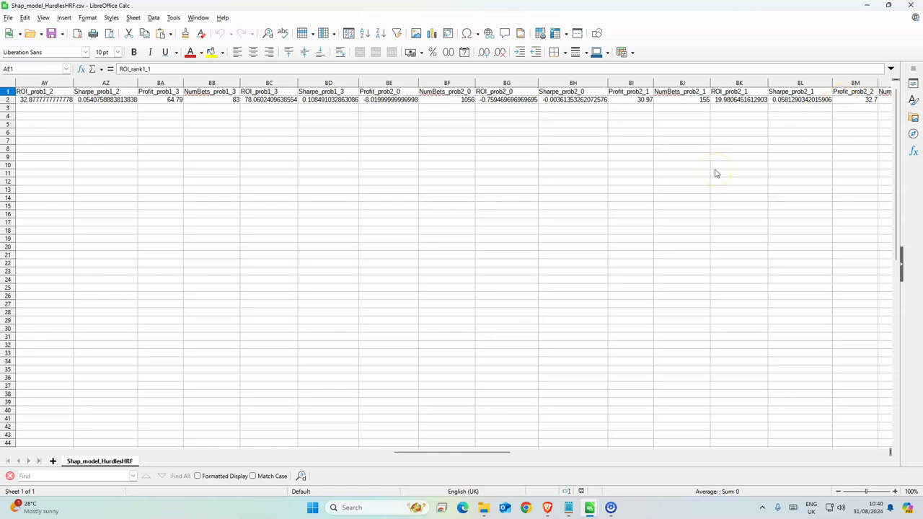
Examine the profit, number of bets, ROI and Sharpe results for prob2_1 and prob1_3, including NumBets_prob1_3.
left_click_drag(781, 101, 635, 101)
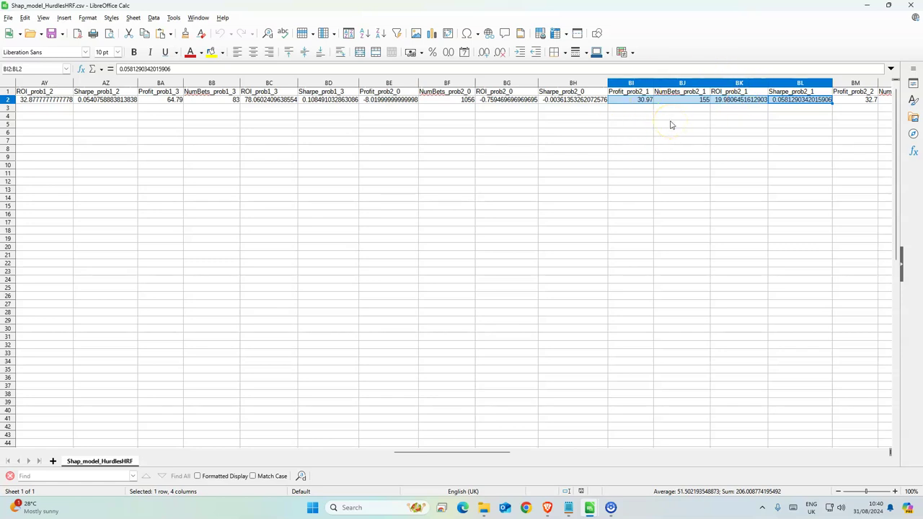
left_click_drag(314, 99, 203, 101)
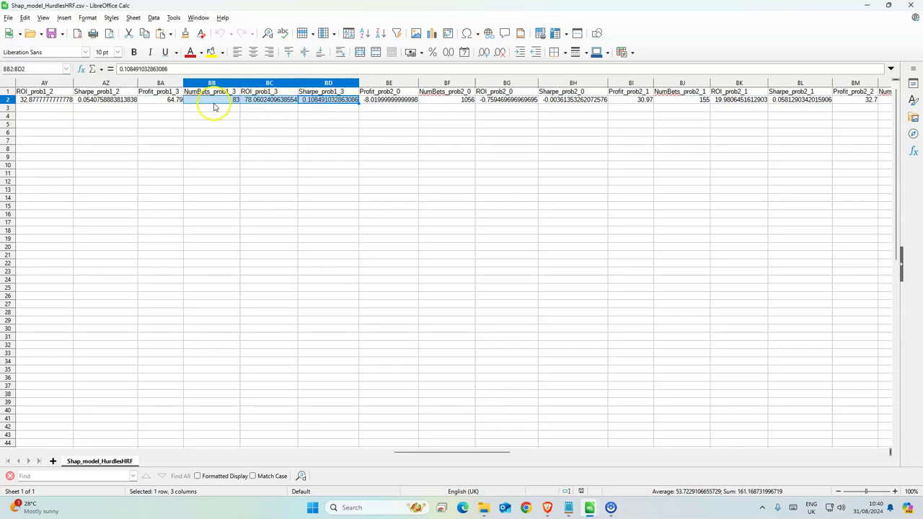
left_click(168, 102)
left_click(212, 102)
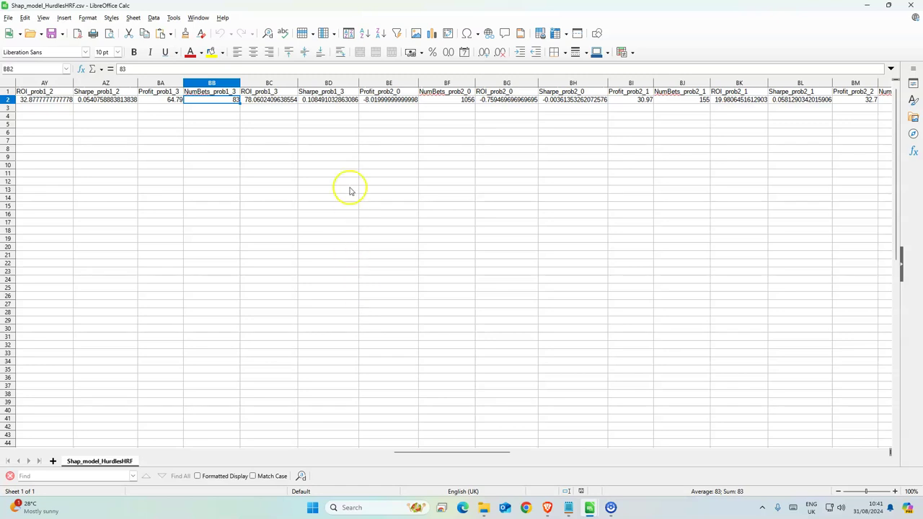
Switch to the Brave browser and view the ENG VS IE sheet of the Horse racing Analysis spreadsheet.
mouse_move(483, 512)
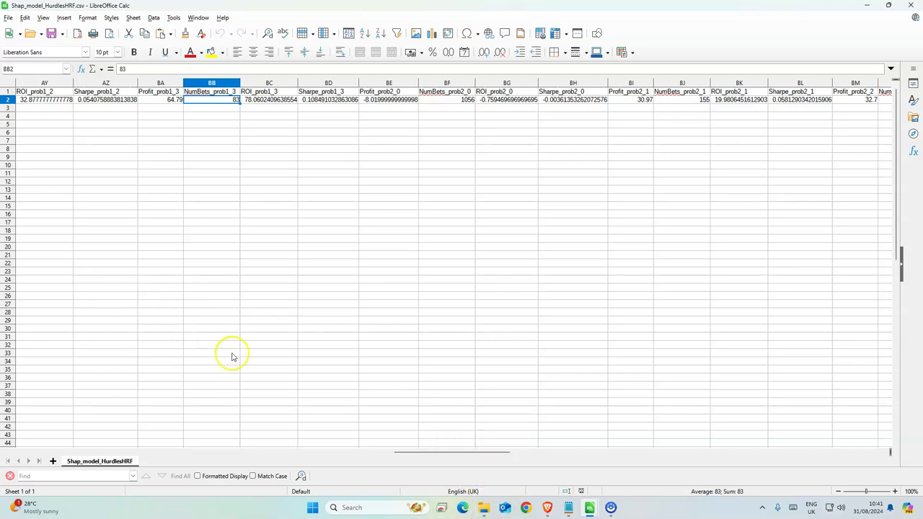
left_click(547, 506)
left_click(277, 9)
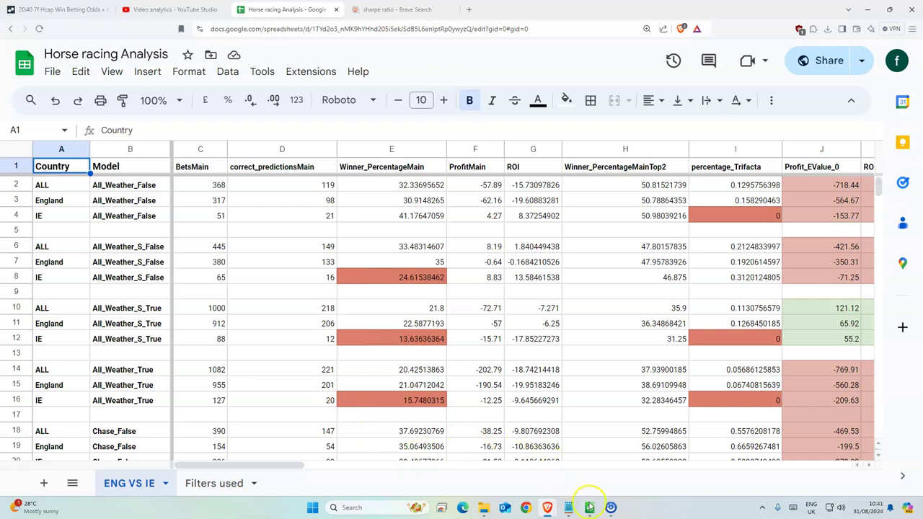
mouse_move(592, 509)
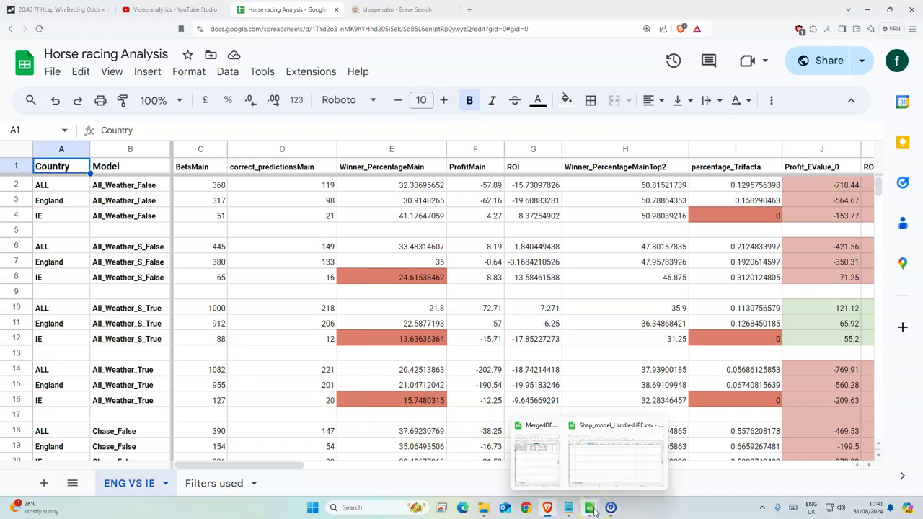